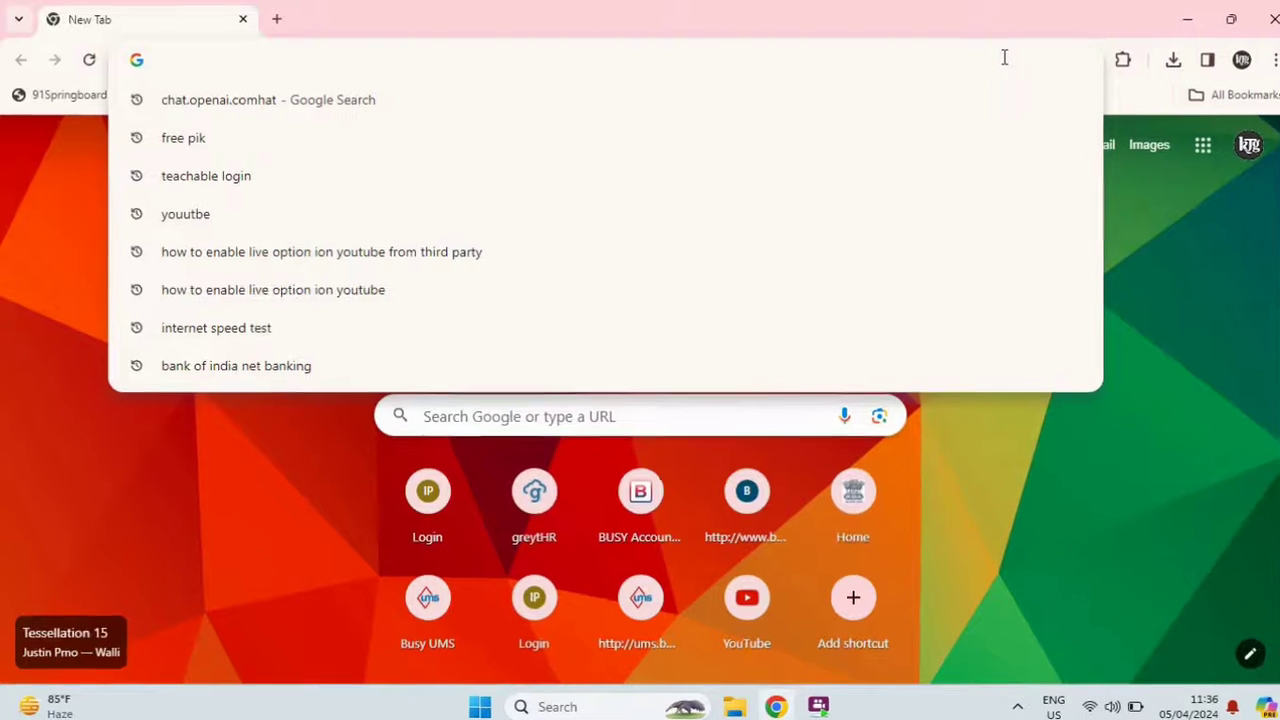
text(www.busy.in)
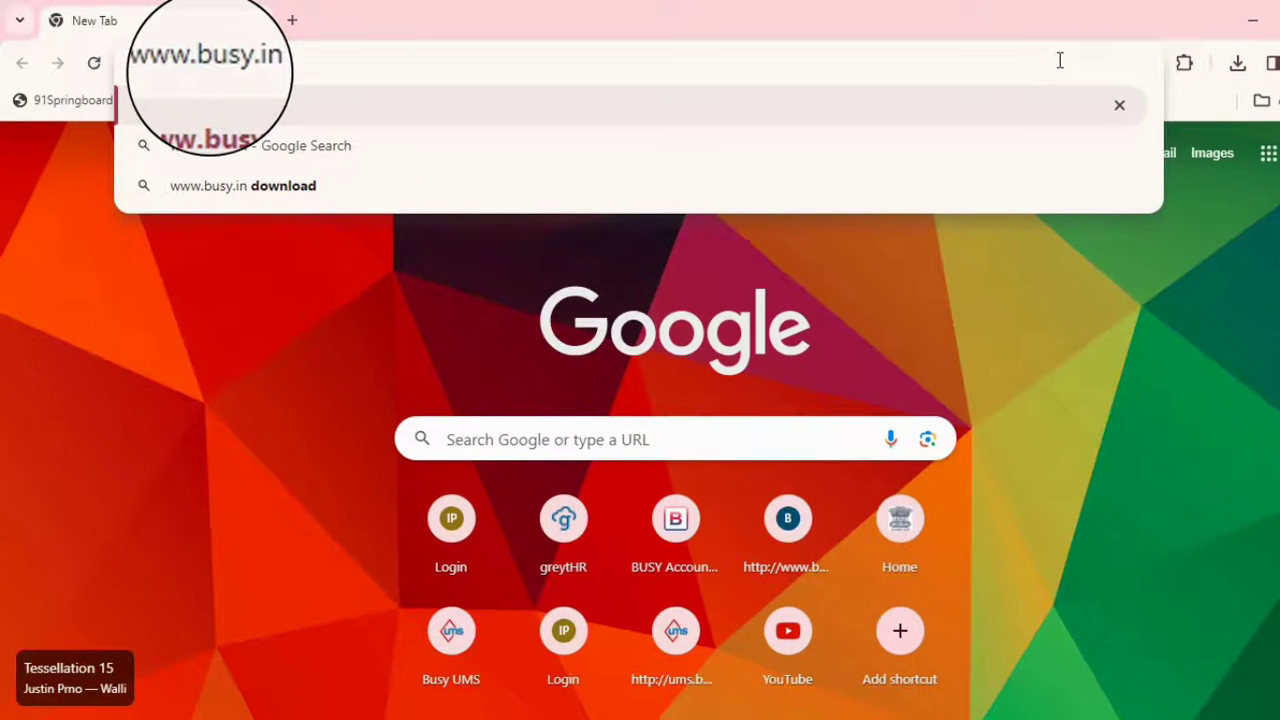
key(Return)
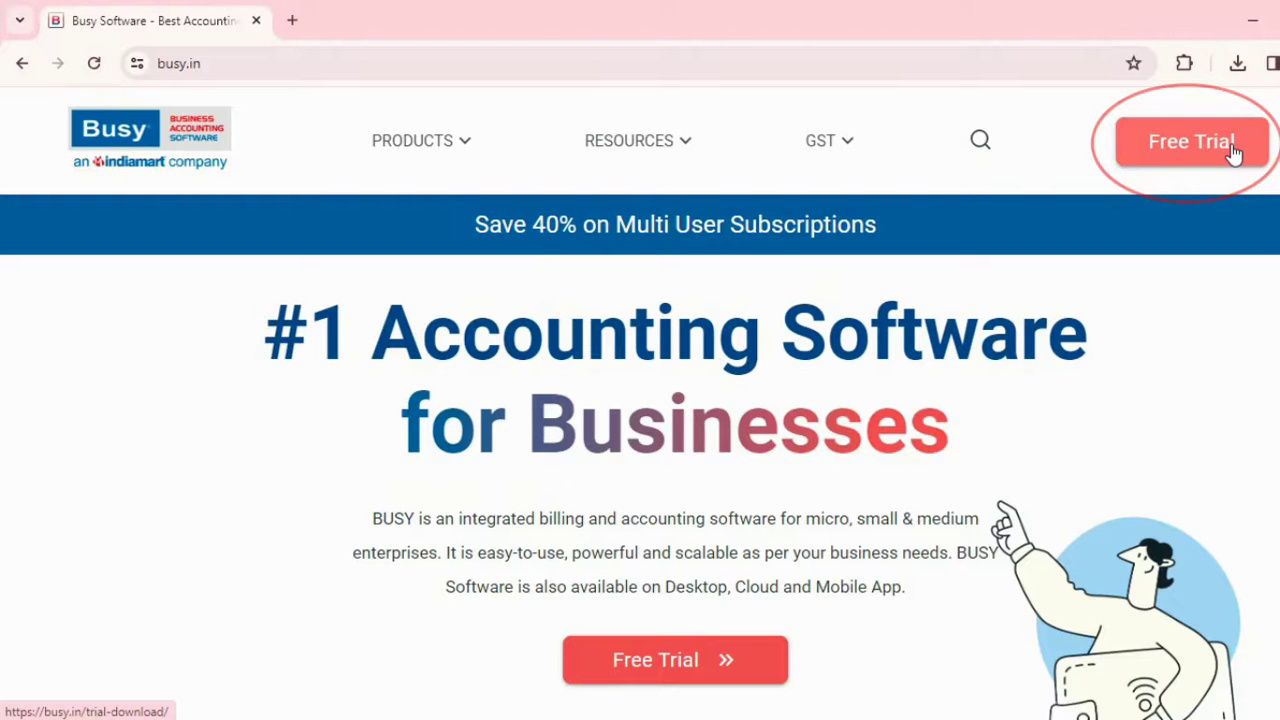
click(1233, 150)
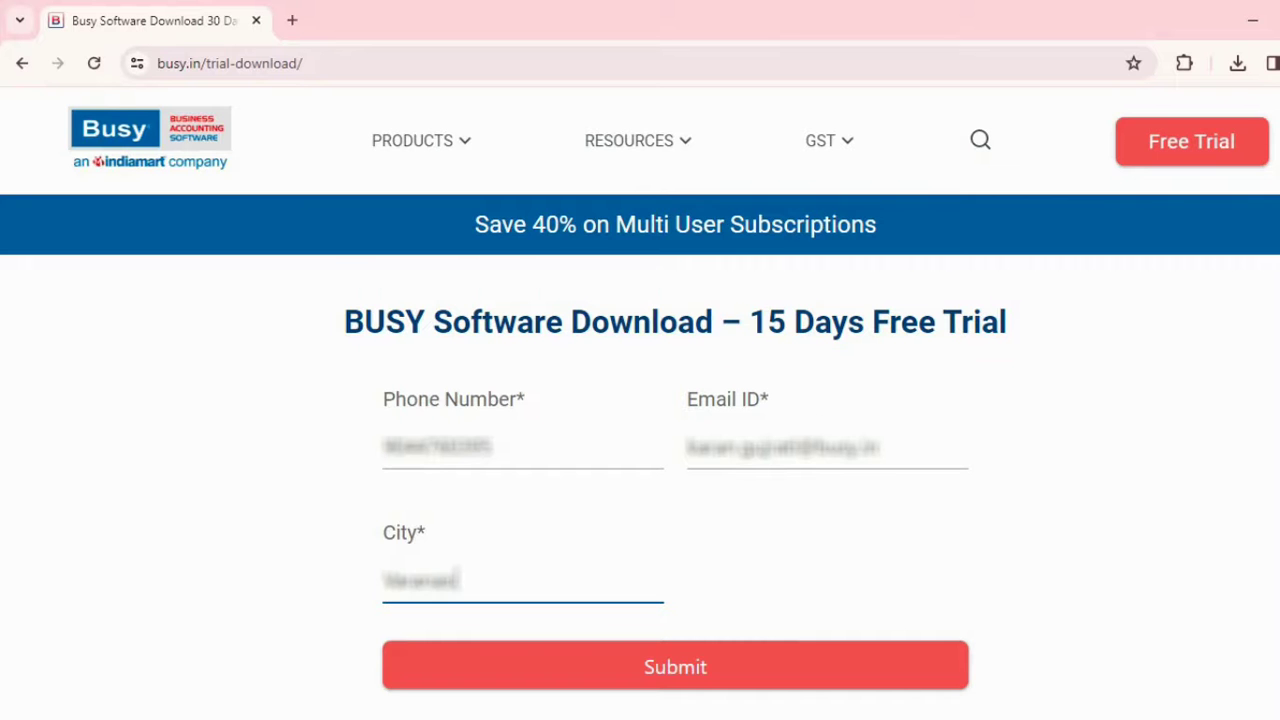
click(876, 679)
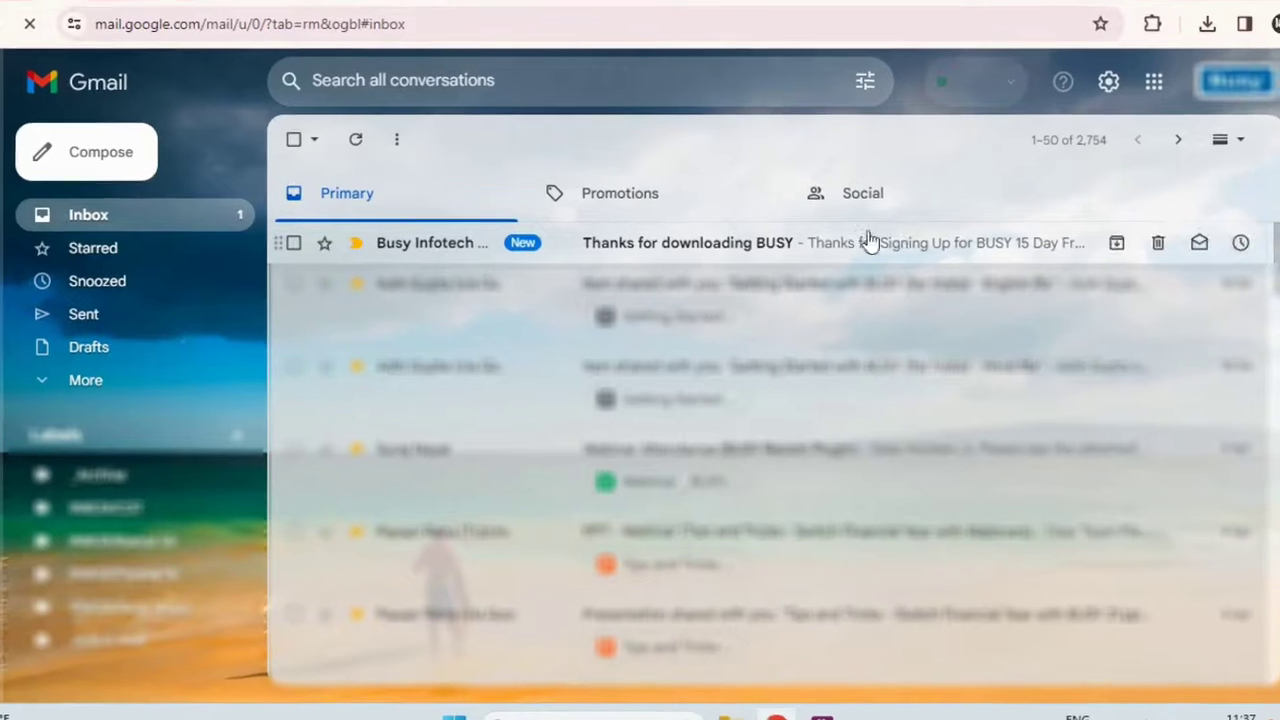
From the BUSY trial email in Gmail, download setup21v10.4.zip.
click(762, 244)
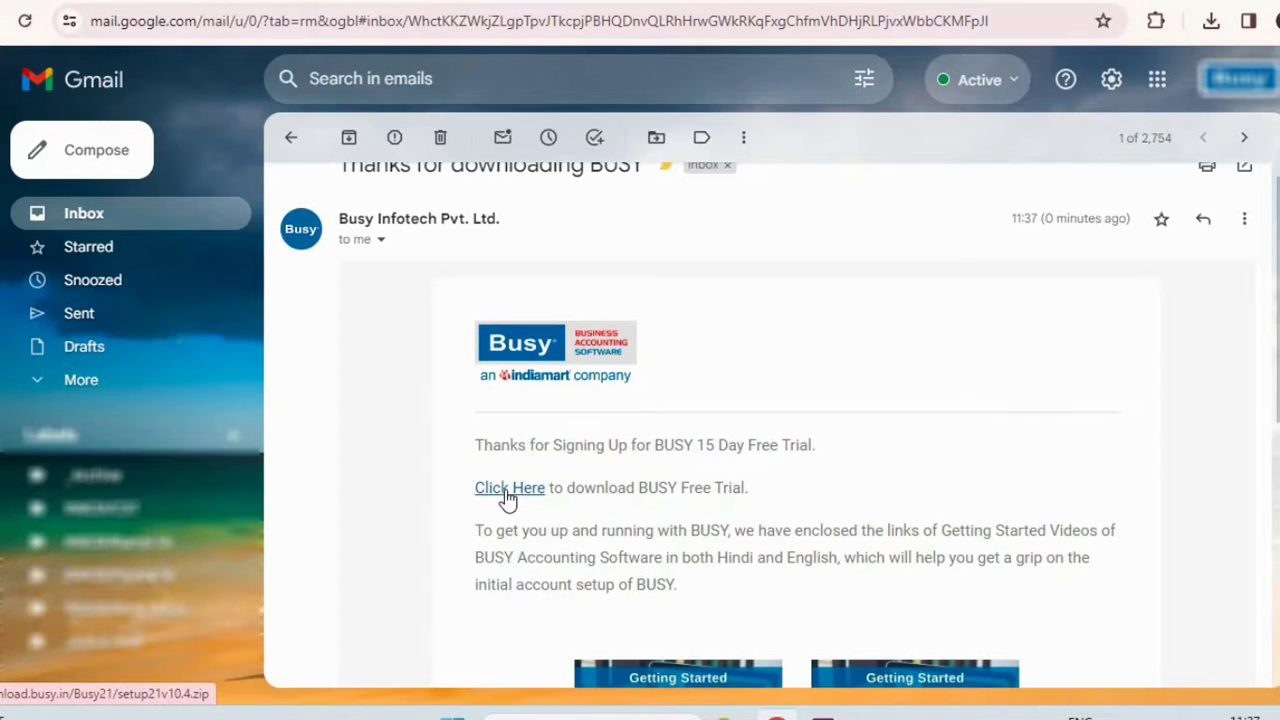
click(509, 490)
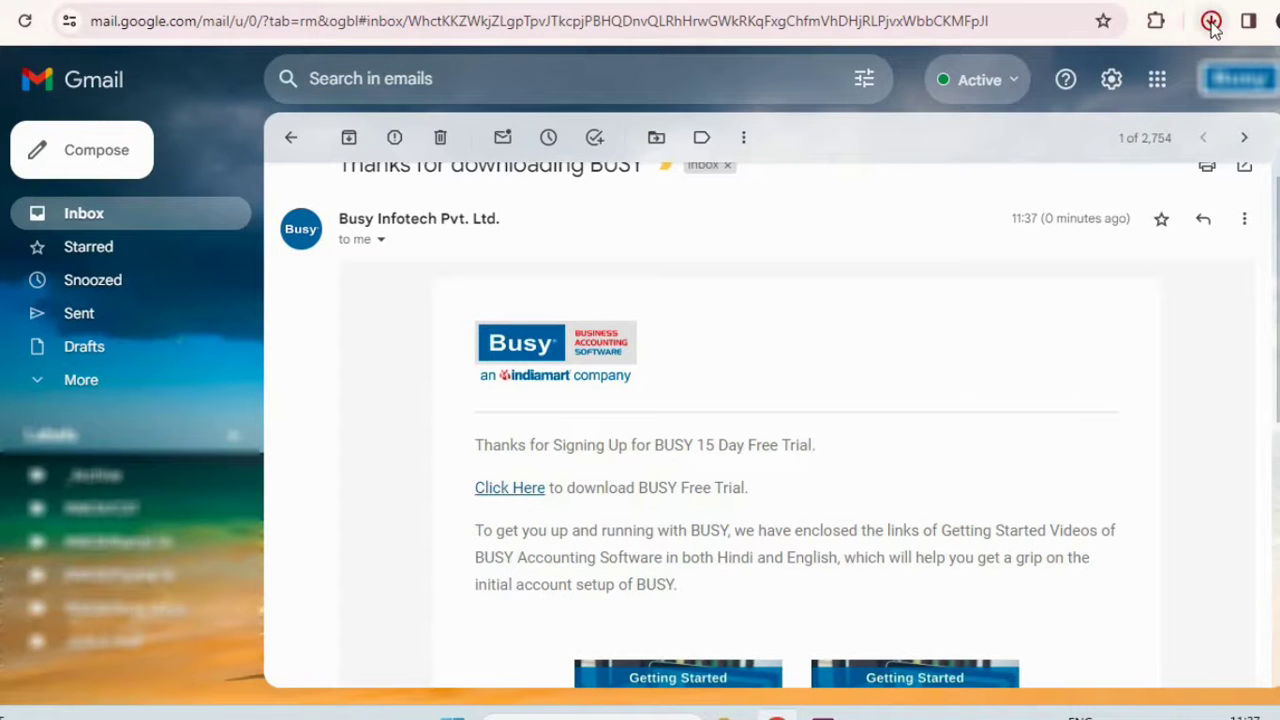
click(1211, 24)
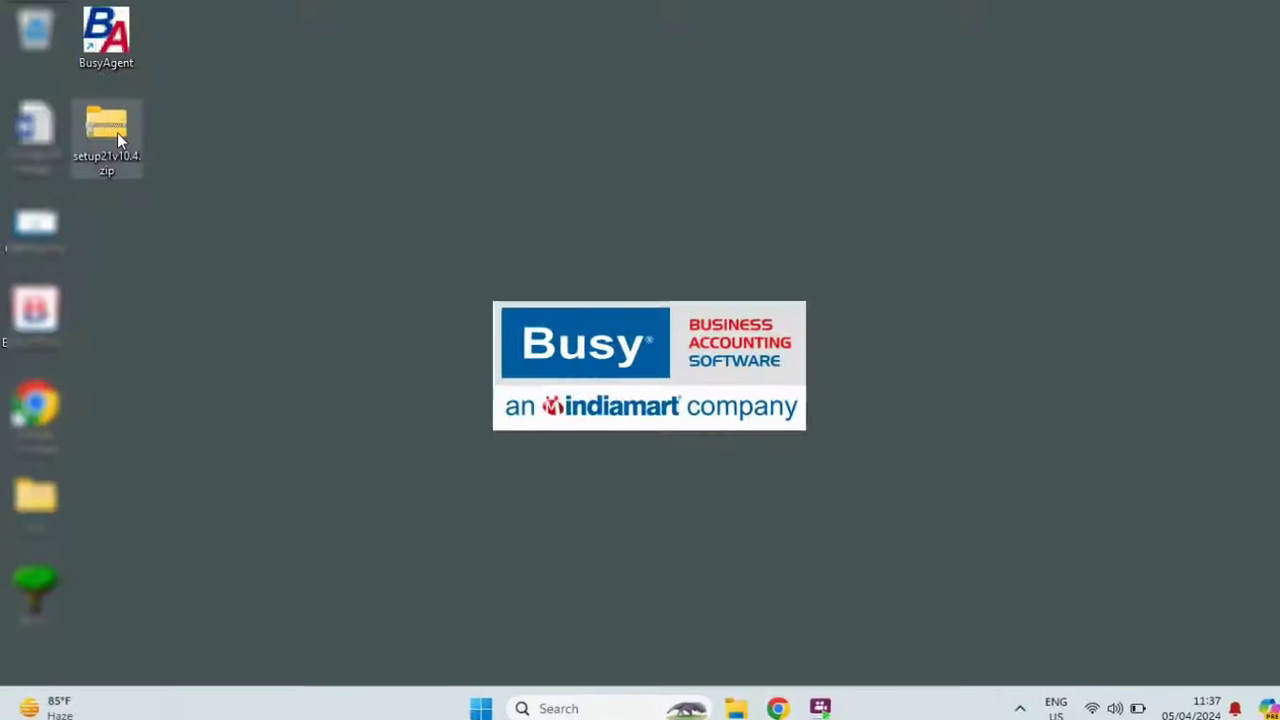
Extract setup21v10.4.zip, install BUSY 21 (Rel. 10.4) into C:\BusyWin\ via setup.exe, and launch it.
right_click(117, 132)
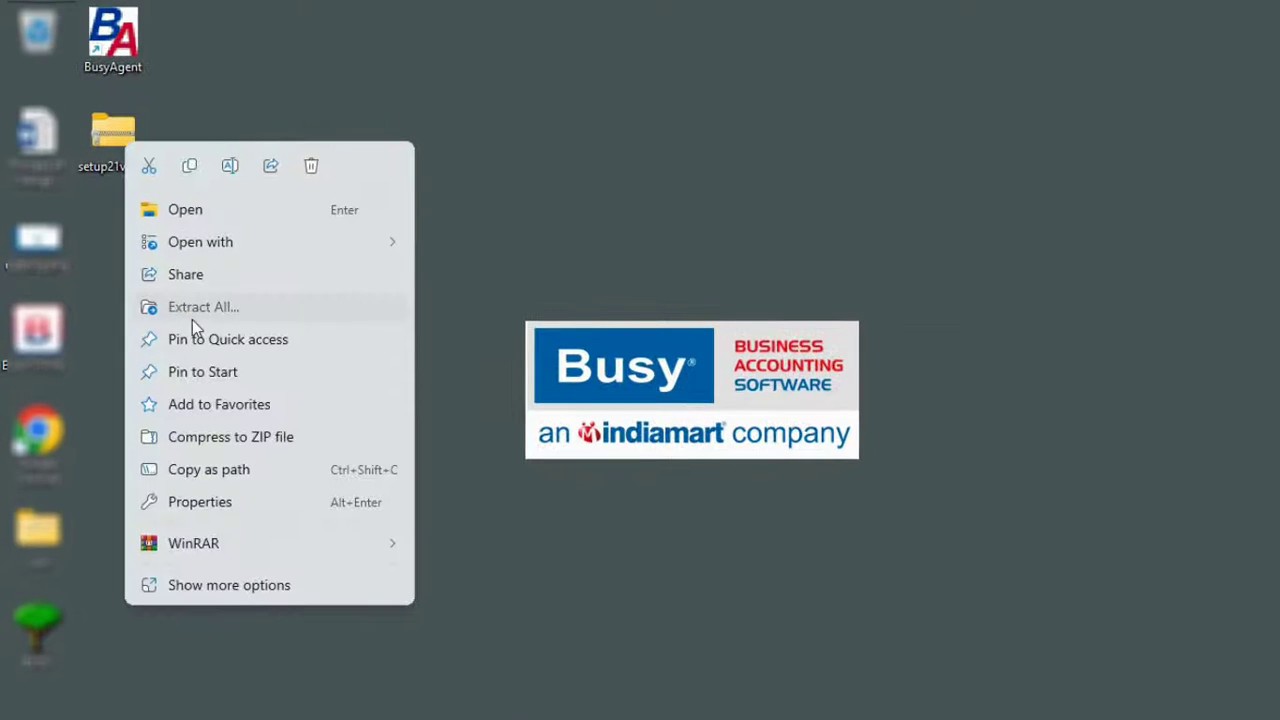
click(192, 304)
click(872, 572)
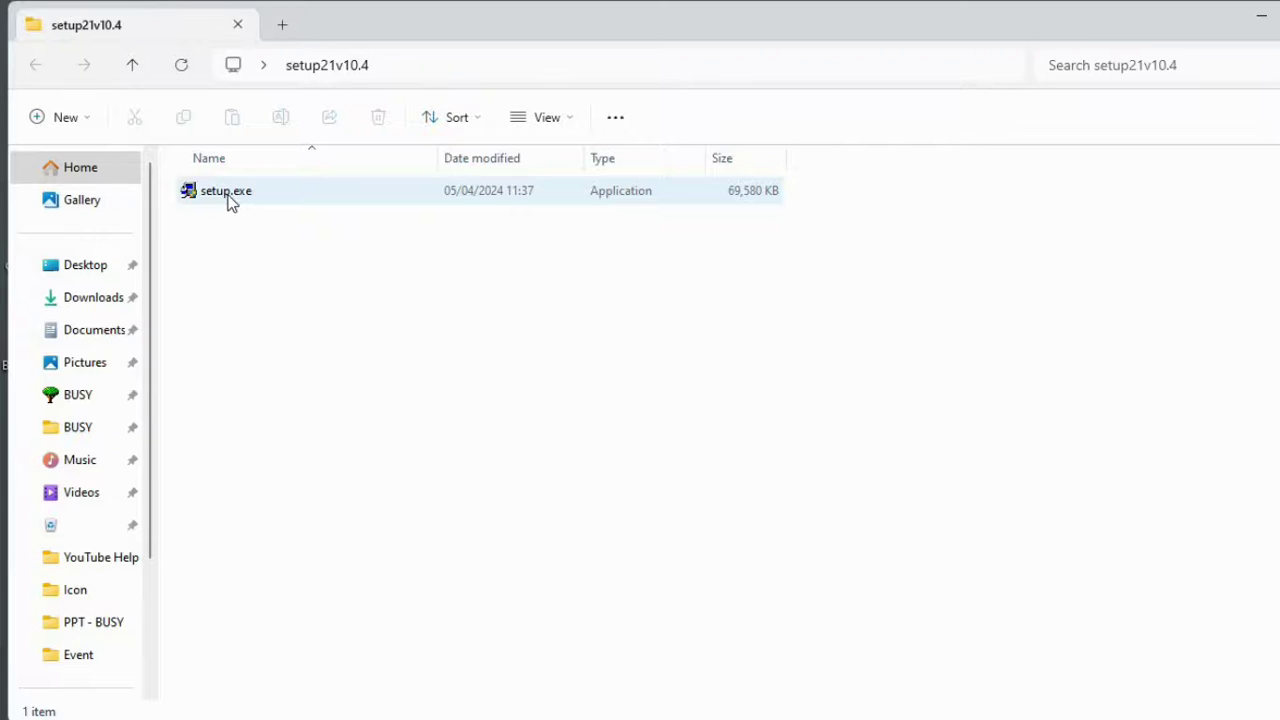
double_click(229, 200)
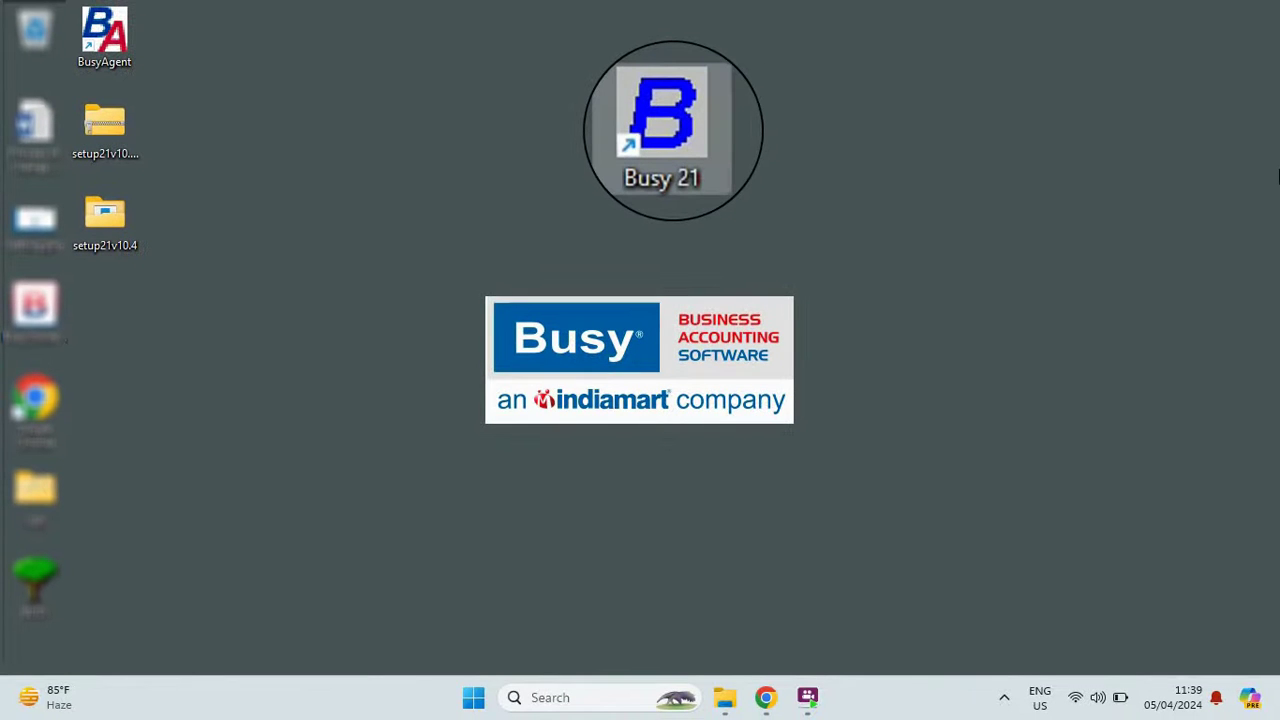
double_click(668, 128)
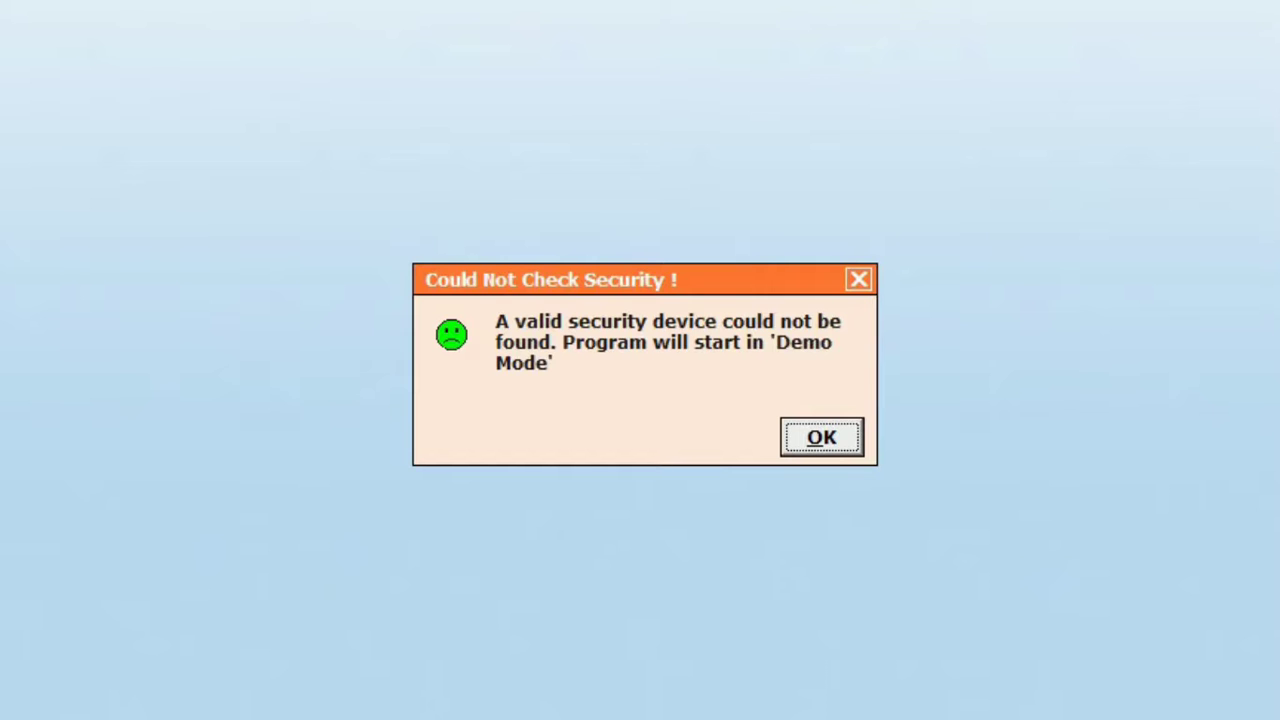
Accept the Demo Mode notice and choose Company > Create Company.
key(Return)
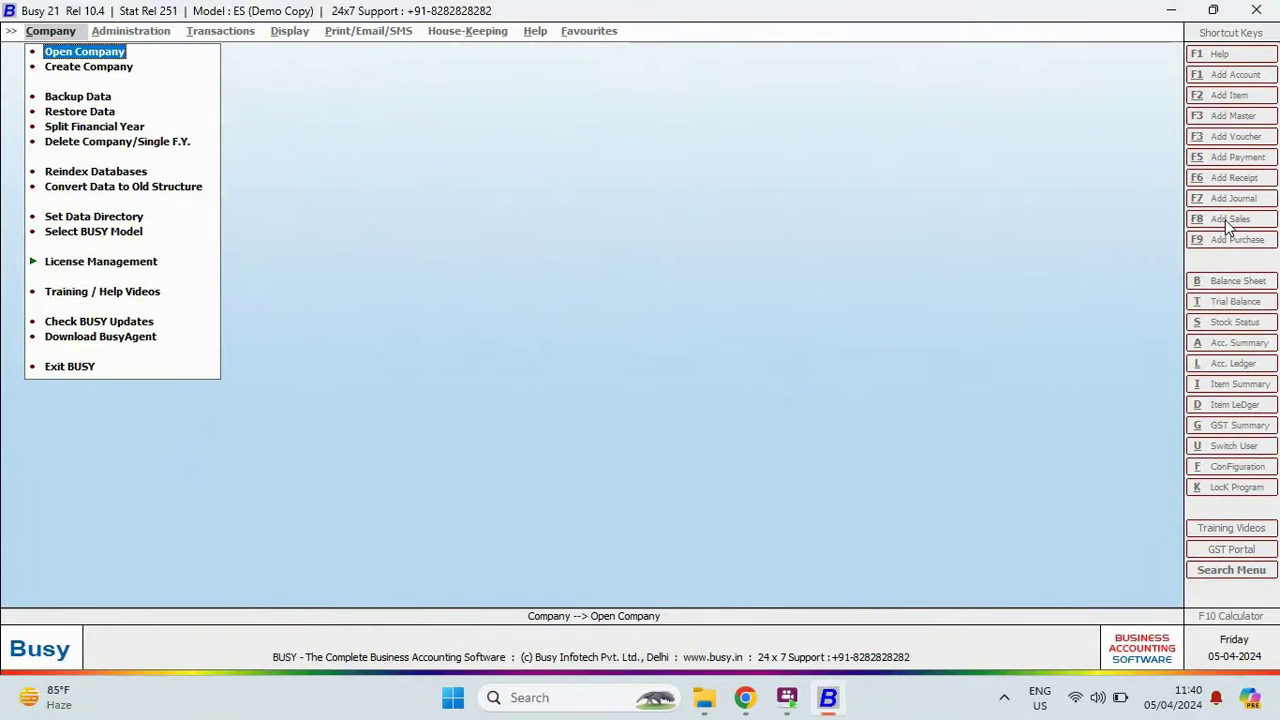
key(Down)
key(Return)
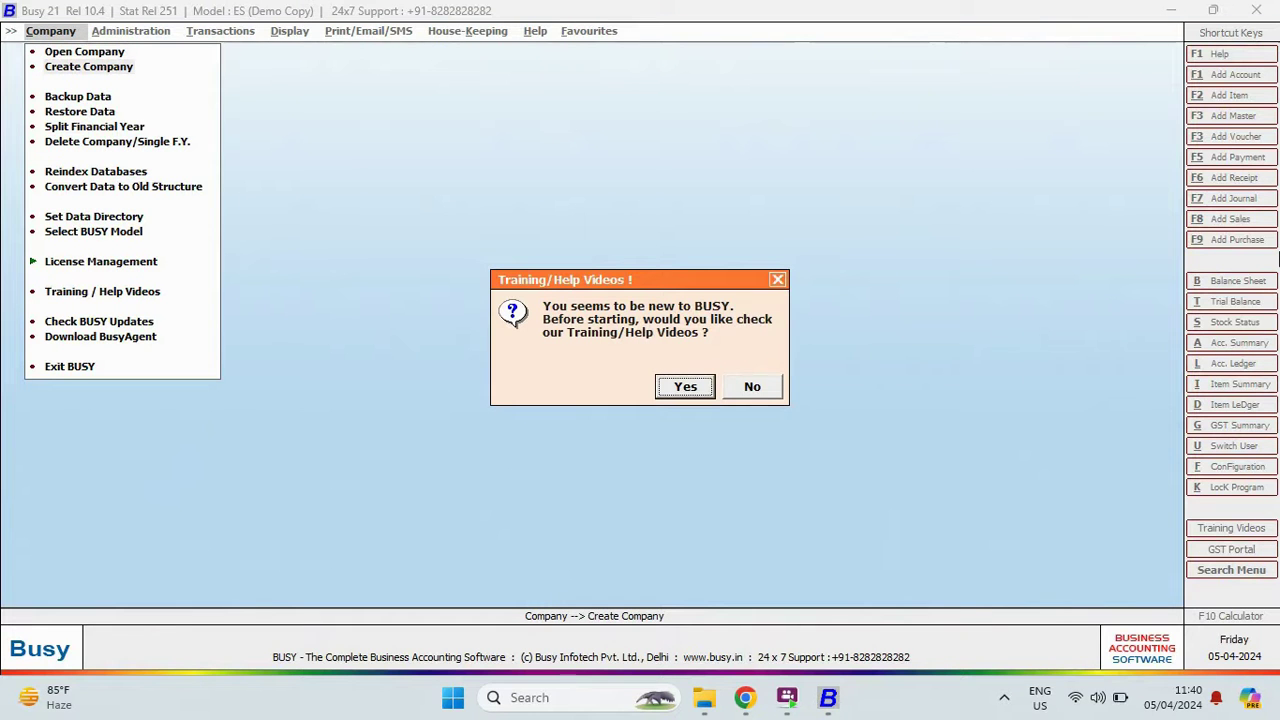
Decline the training videos and name the new company 'Star Electricals Ltd.'.
key(Right)
key(Return)
text(Star Electricals Ltd.)
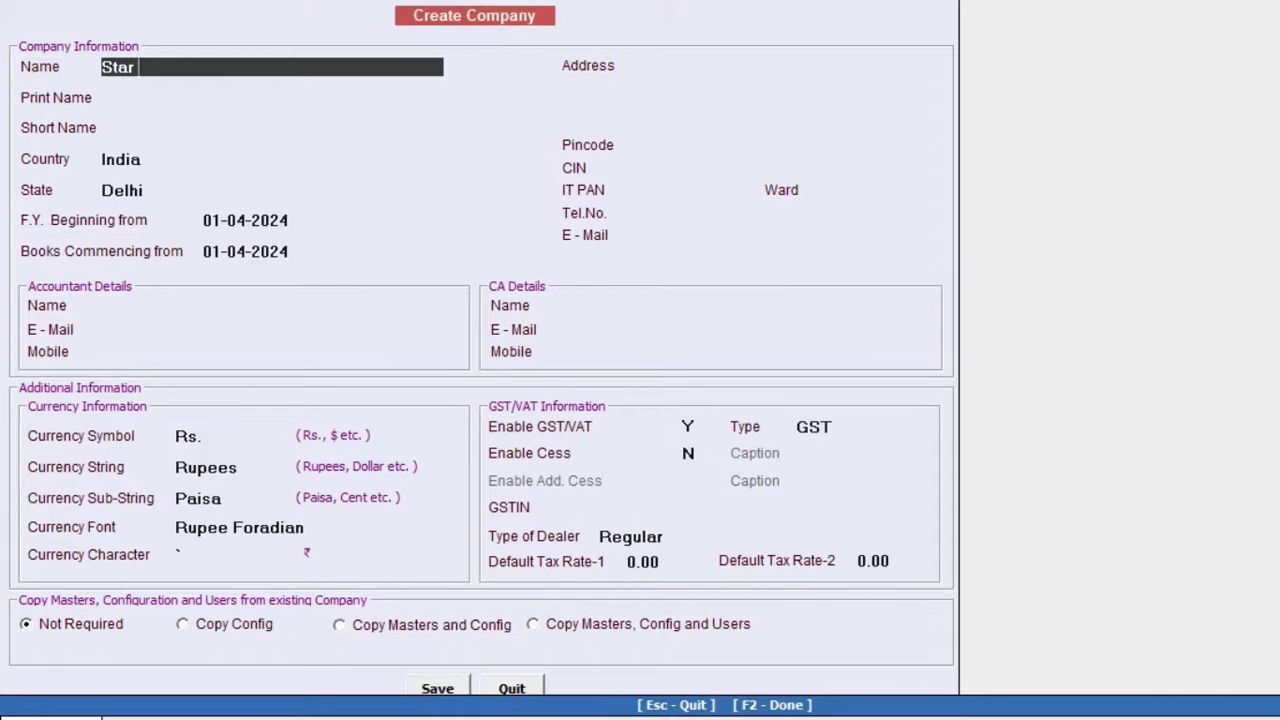
key(Return)
Enter the company's New Delhi address, pincode, phone number and e-mail address.
key(Return)
key(Return)
key(Return)
text(110032)
key(Return)
key(Return)
key(Return)
key(Return)
key(Return)
key(Return)
key(Return)
key(Return)
key(Return)
key(Return)
key(Return)
key(Return)
key(Return)
key(Return)
key(Return)
key(Return)
key(Return)
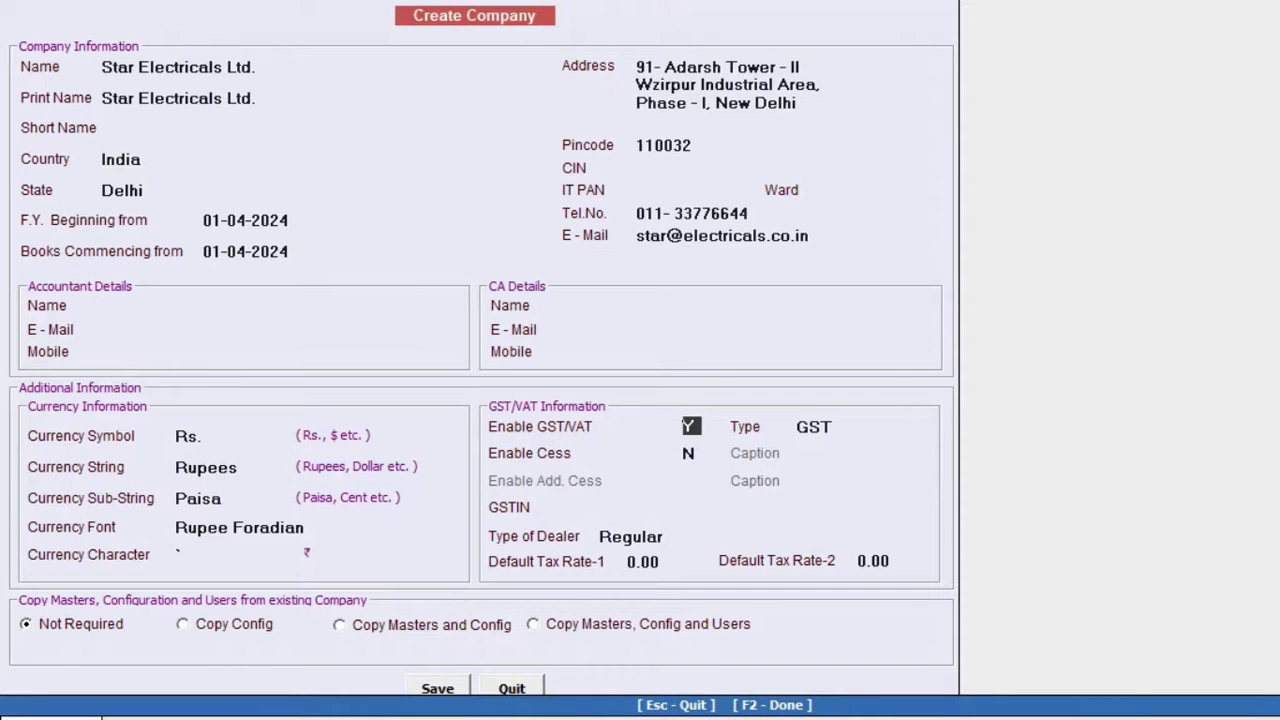
Keep GST enabled, paste the company's GSTIN, and save as a Regular dealer.
key(Return)
key(Return)
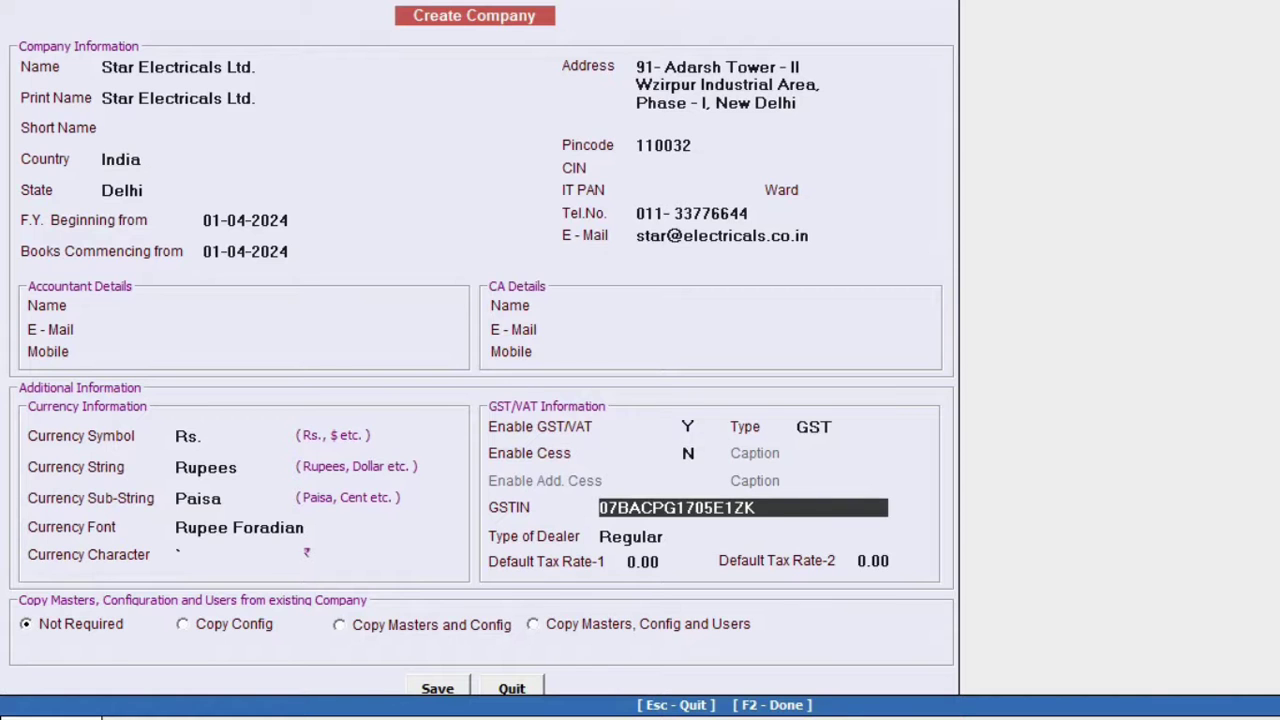
key(Return)
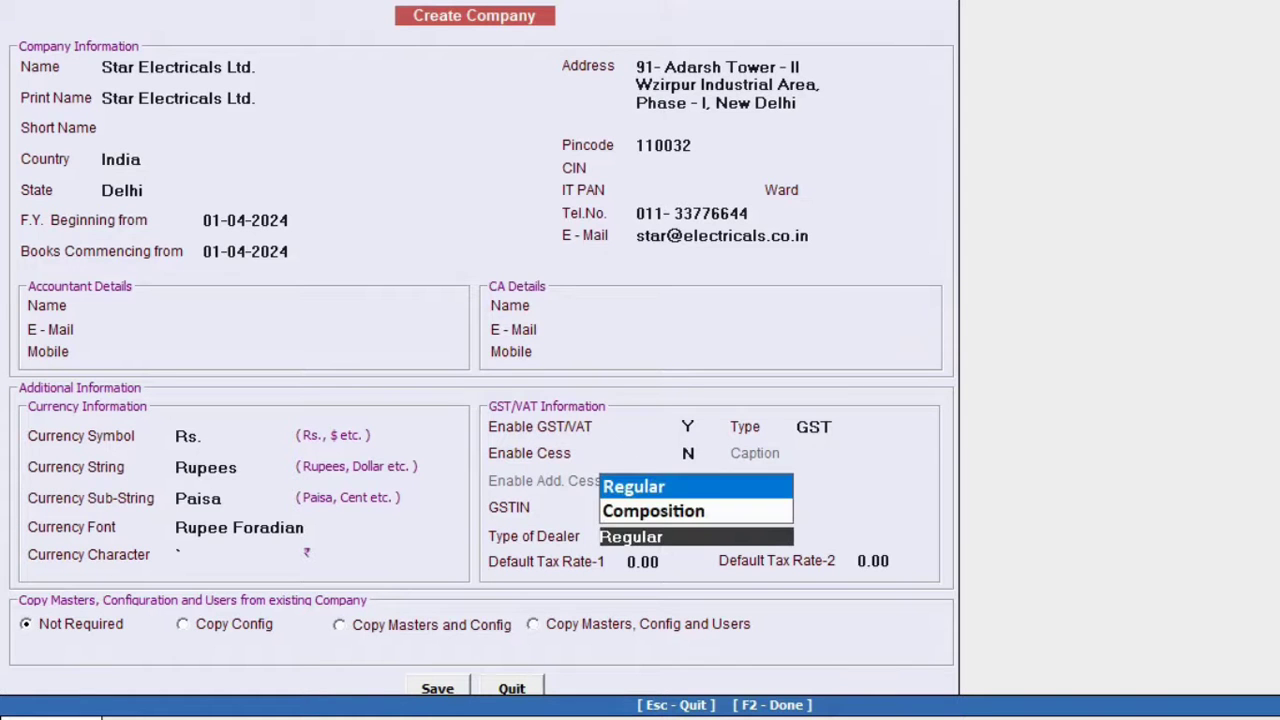
key(Return)
key(Return)
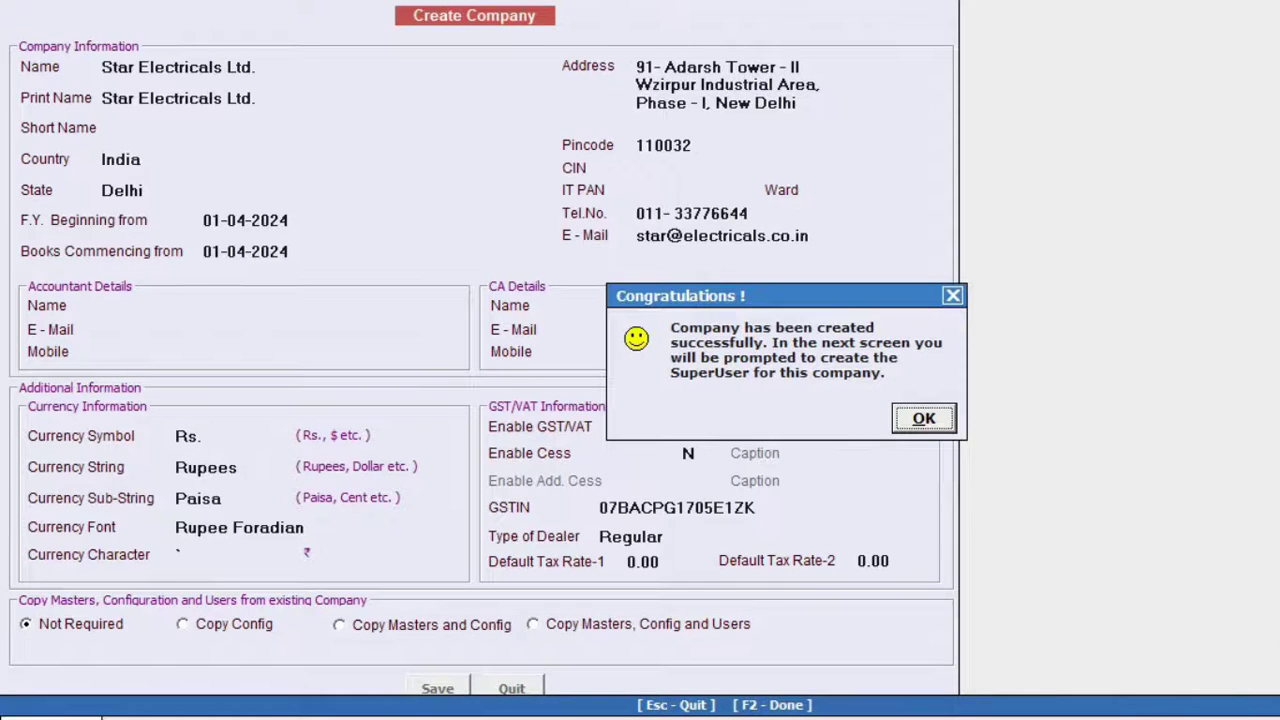
Dismiss the company-created message and set a SuperUser name with a matching password.
key(Return)
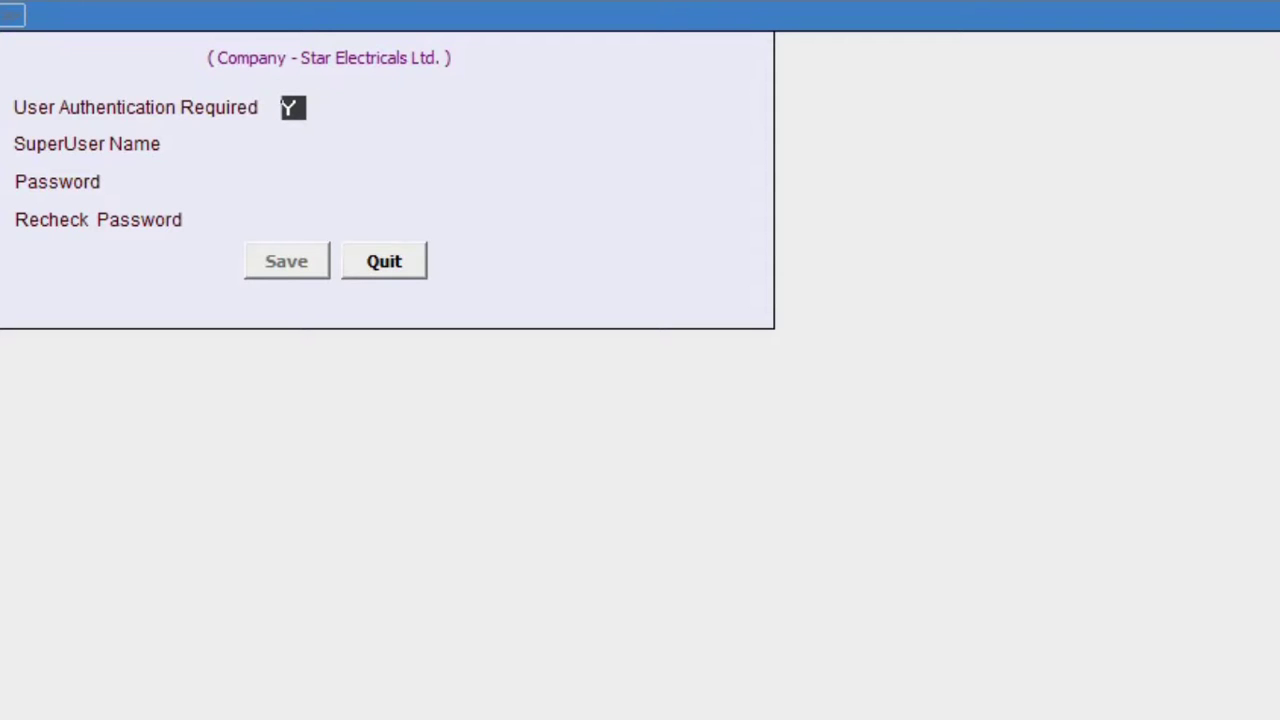
click(403, 144)
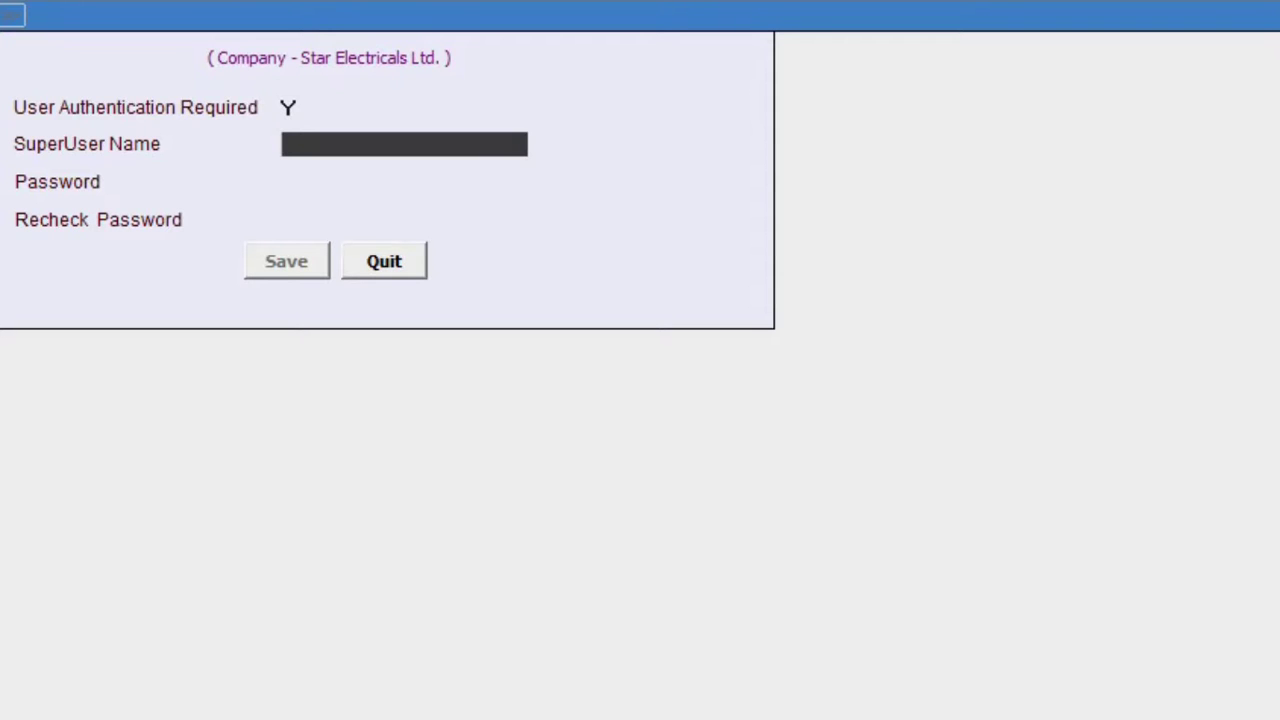
text(A)
key(Return)
text(A)
key(Return)
text(A)
key(Return)
key(Return)
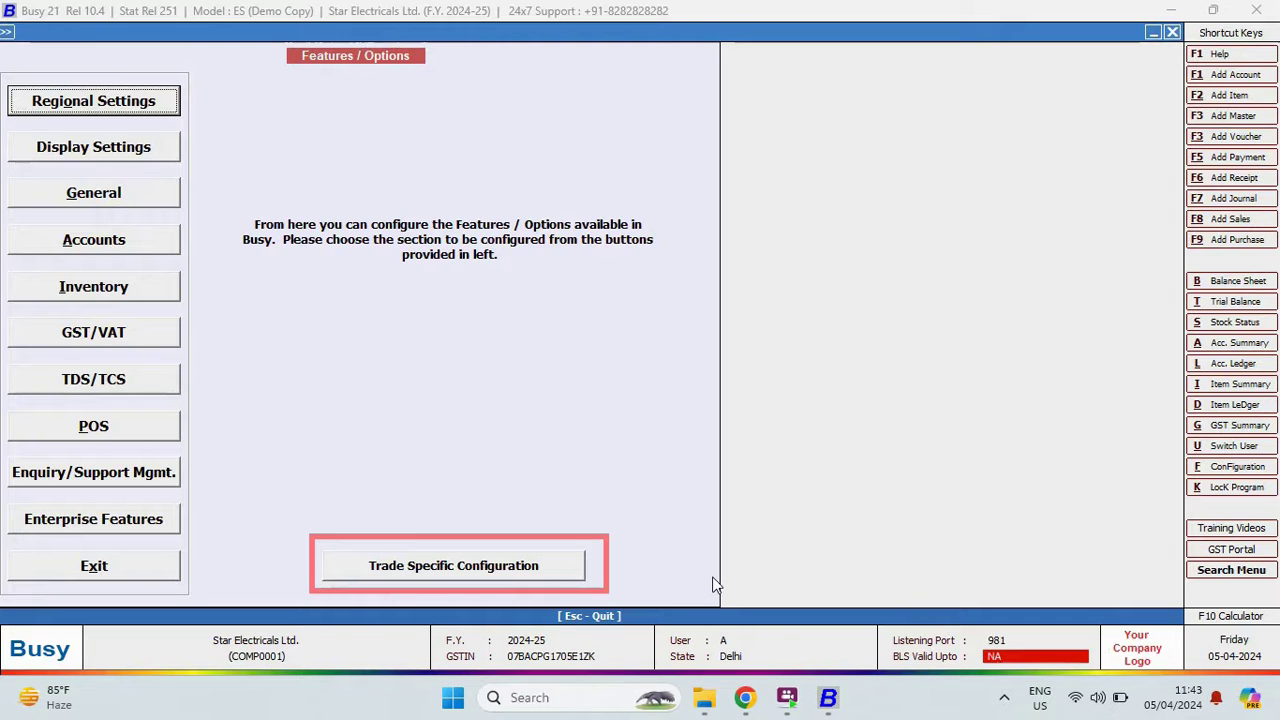
Review Garment - Retail trade defaults without saving, then exit to the Administration Masters list.
click(533, 576)
key(Down)
key(Down)
key(Down)
key(Down)
key(Down)
key(Down)
key(Down)
key(Return)
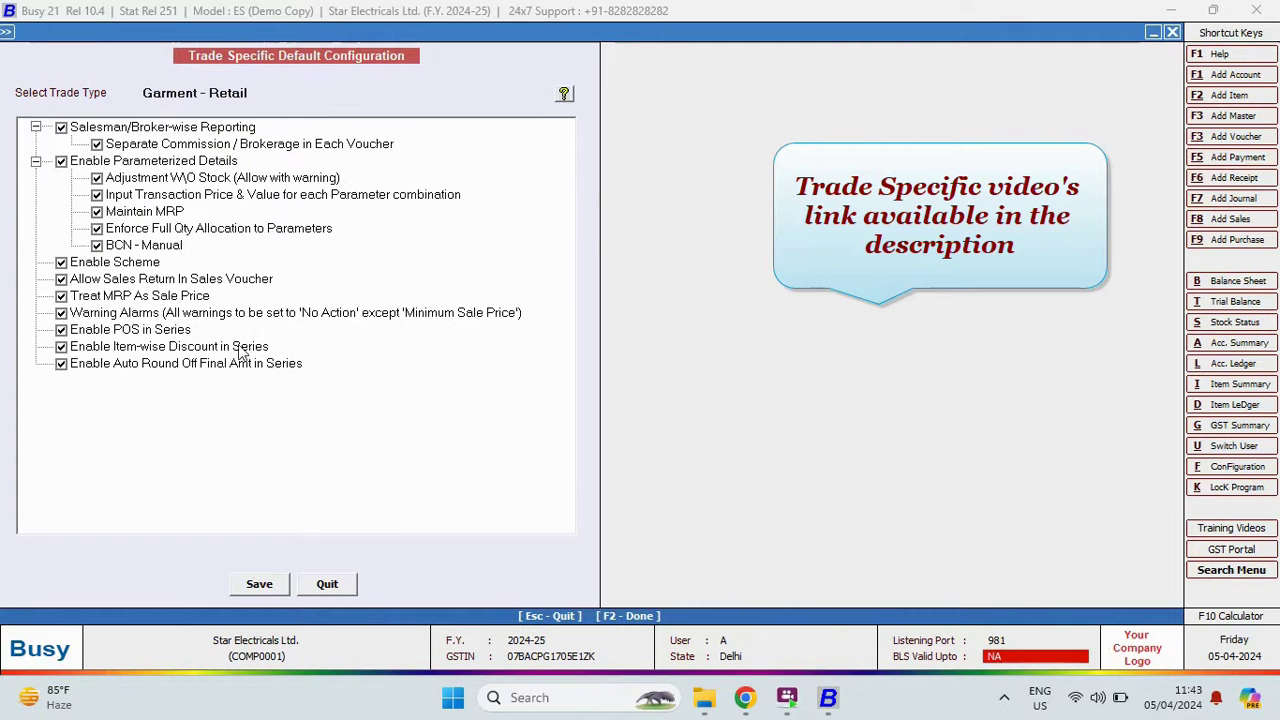
click(327, 585)
key(Escape)
key(Return)
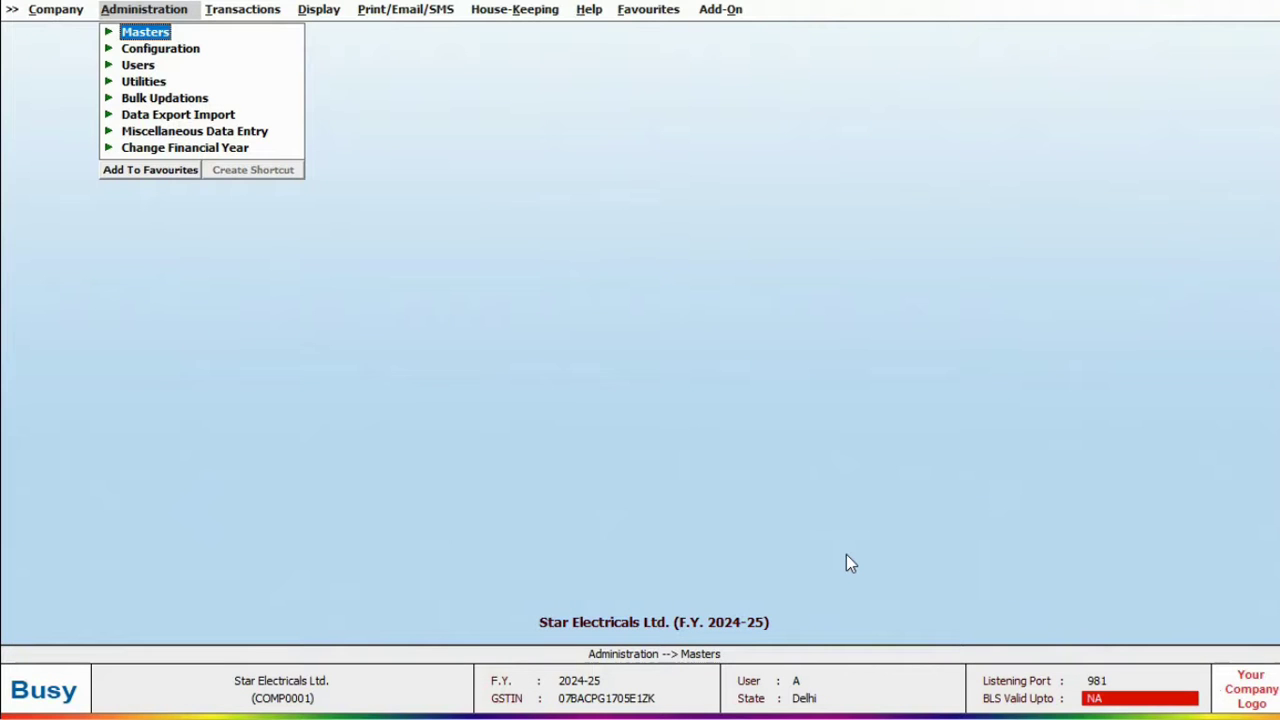
key(Return)
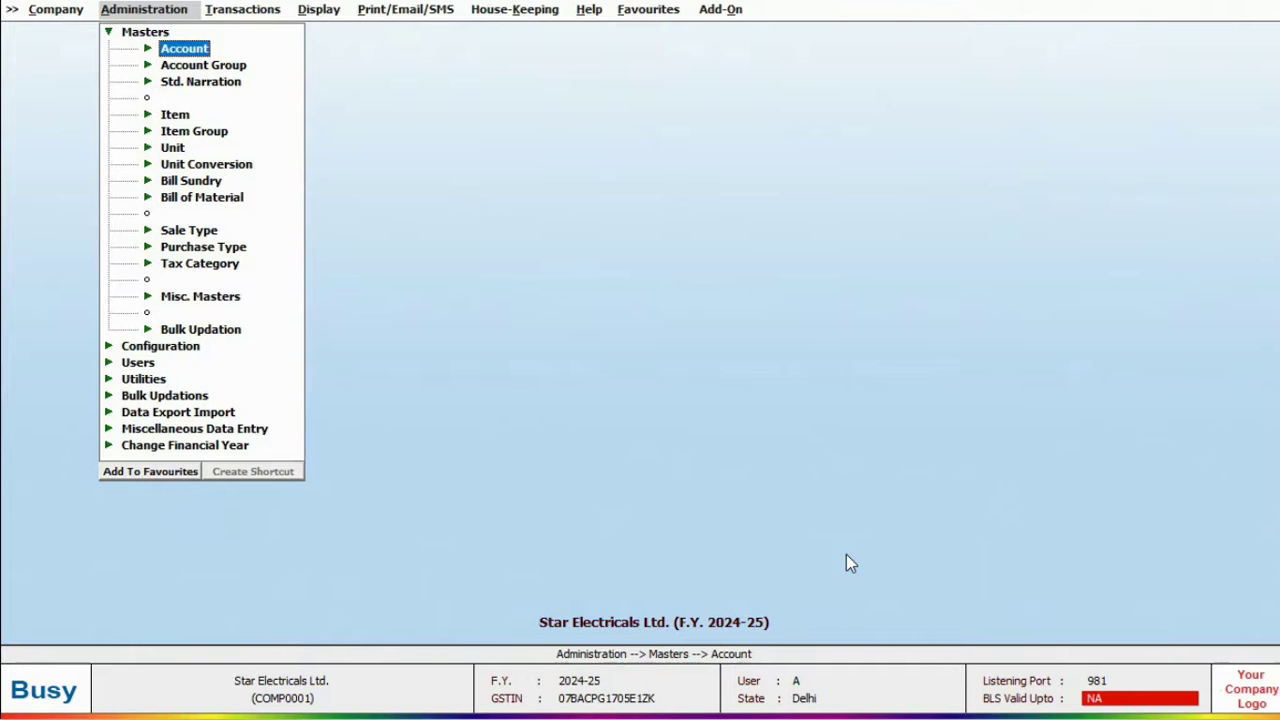
Add creditor account 'Sony India Pvt. Ltd.' under Sundry Creditors with two address lines and GSTIN.
key(Return)
key(Return)
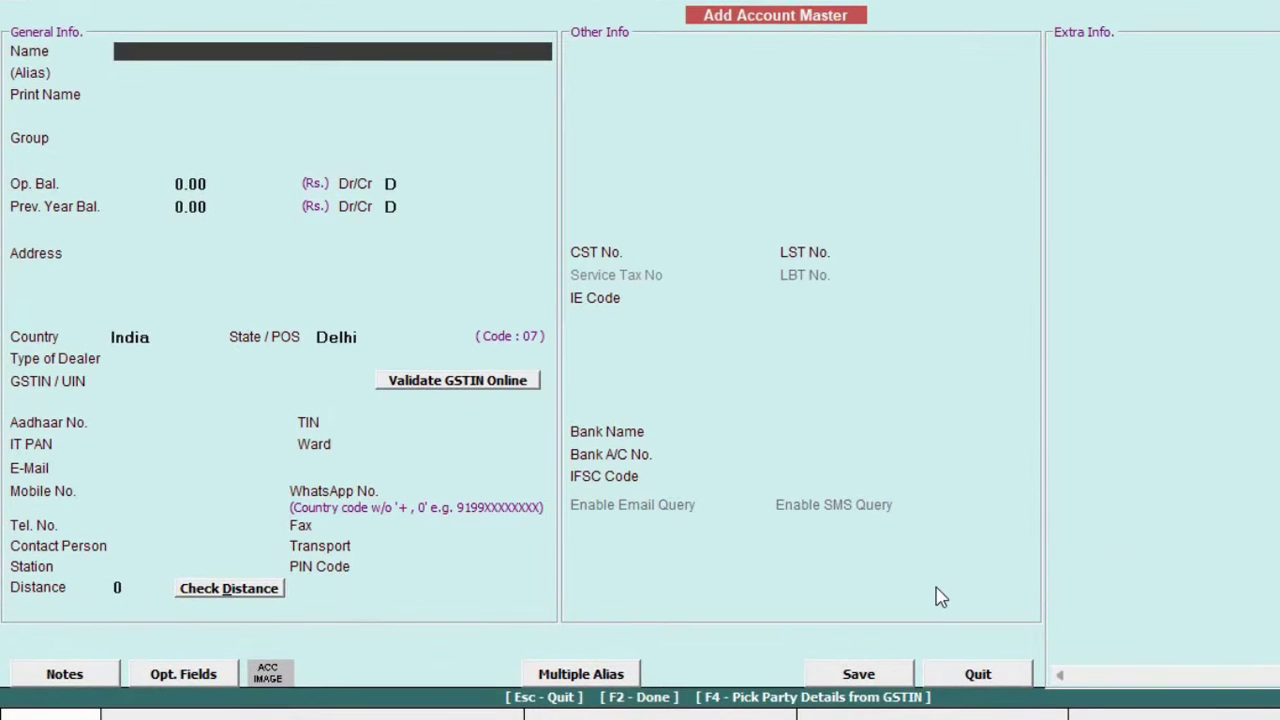
text(Sony India Pvt. Ltd.)
key(Return)
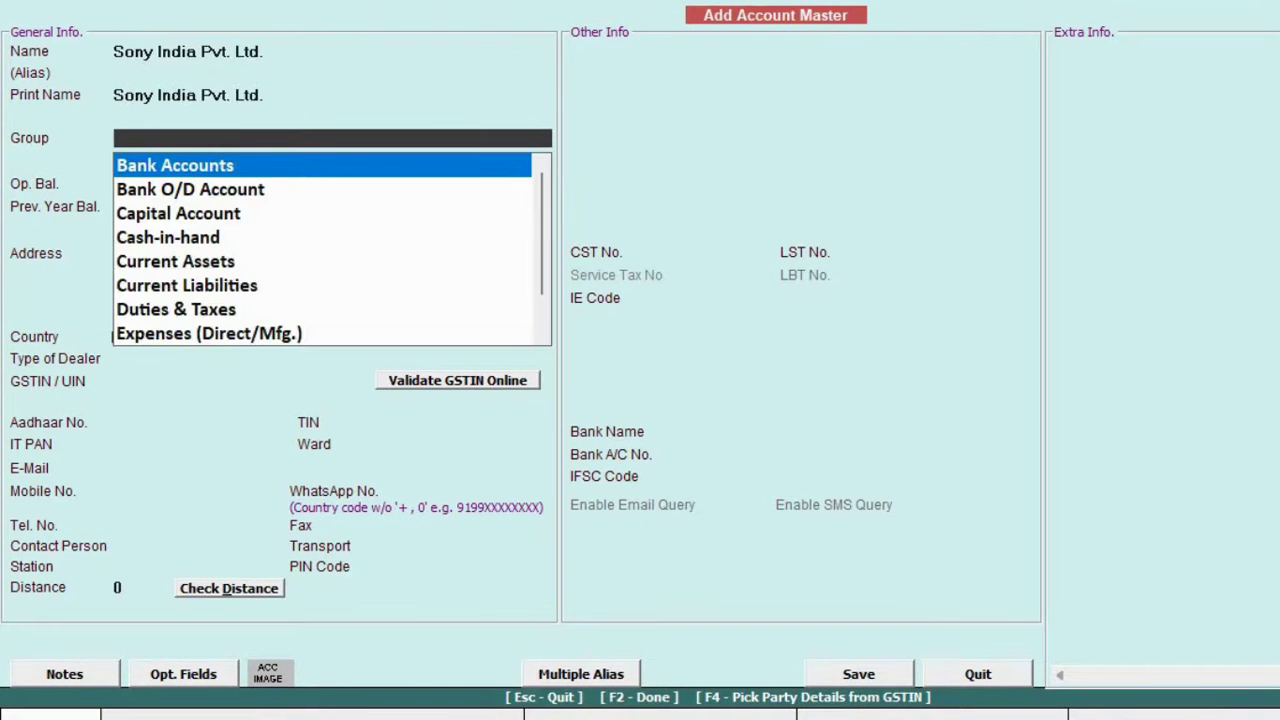
text(sundry)
key(Return)
key(Return)
key(Return)
text(Address Line 1)
key(Return)
text(Address Line 2)
key(Return)
key(Return)
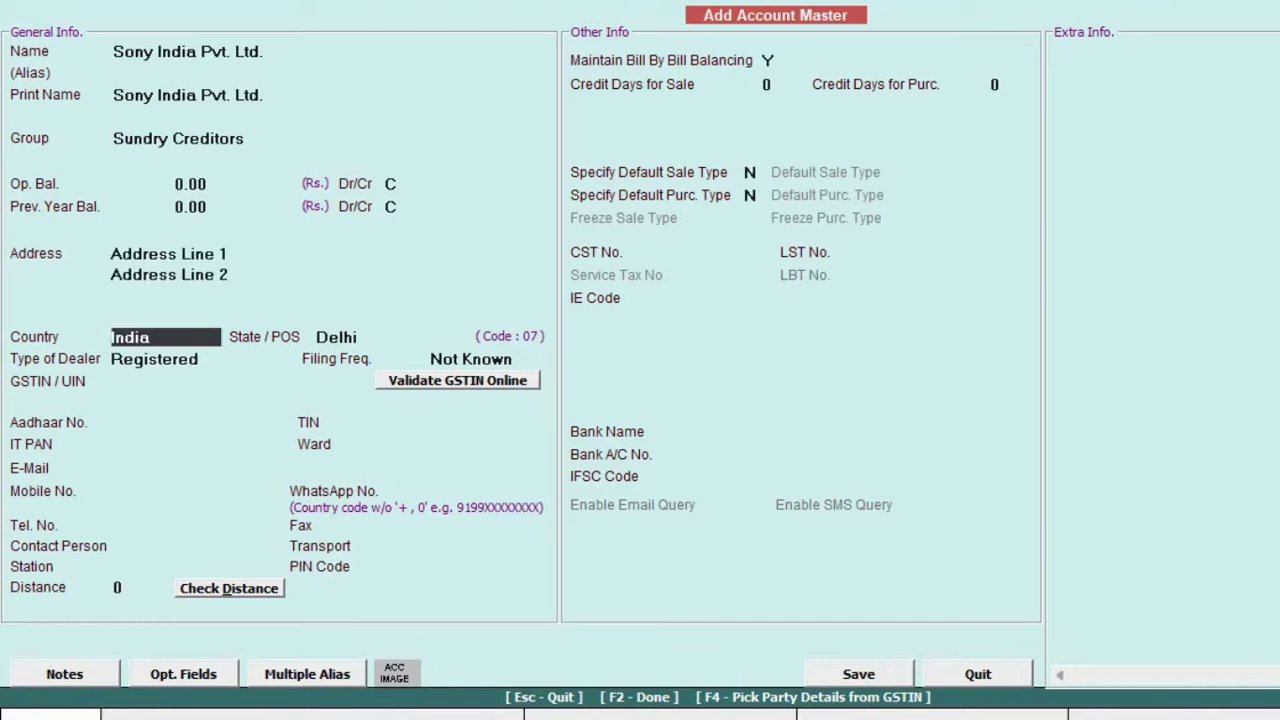
key(Return)
key(Return)
text(07)
text(AJKH7432STZJ)
key(F2)
key(Return)
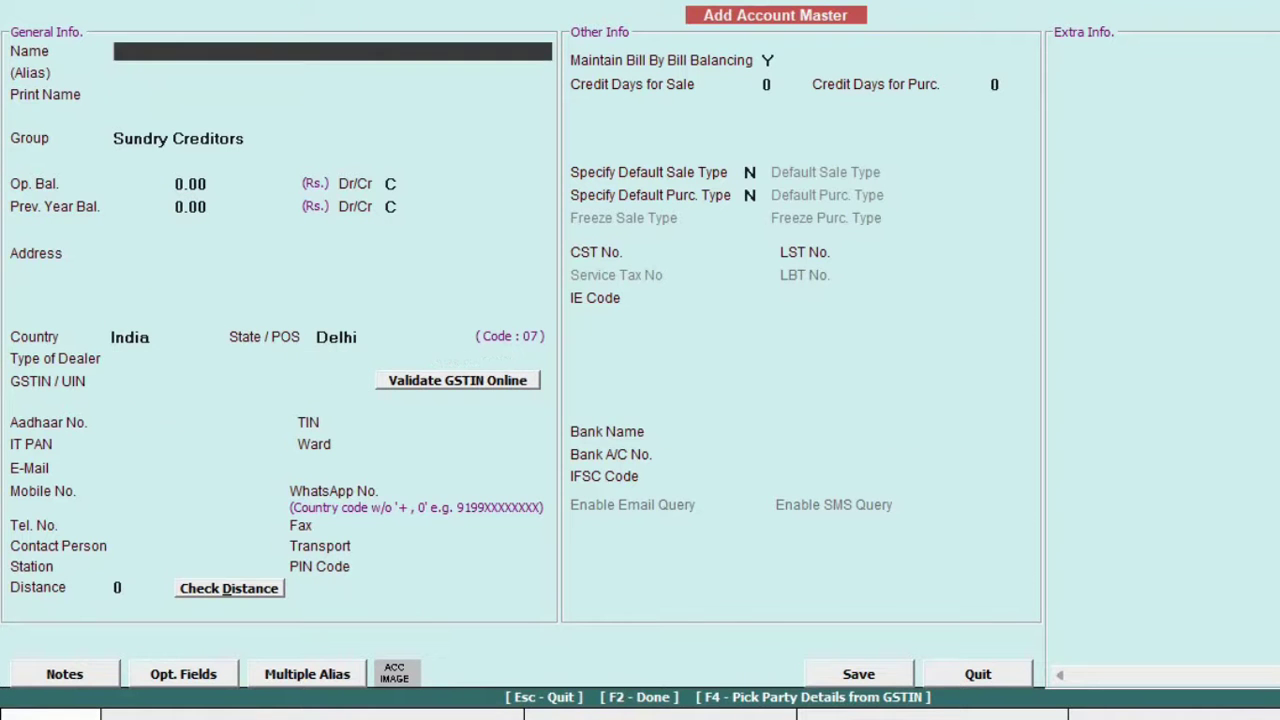
Create another Sundry Creditors account filled from online GSTIN validation and save it.
key(F4)
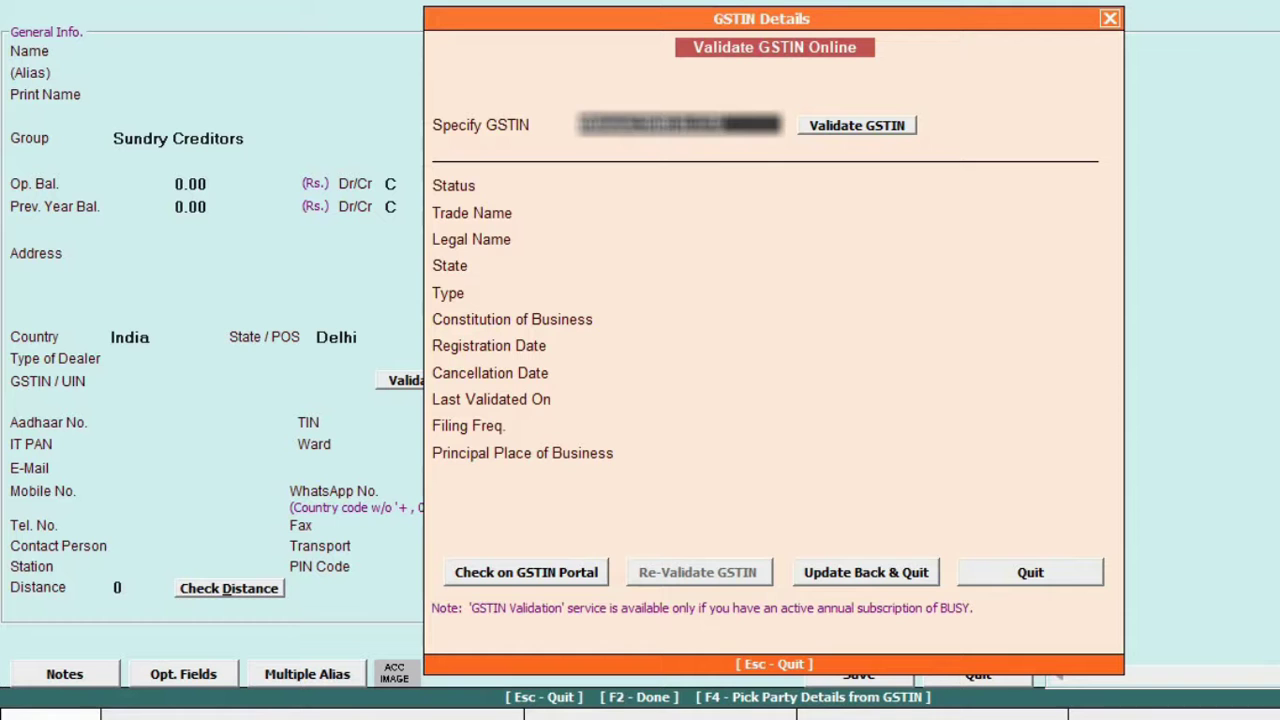
key(Return)
key(Return)
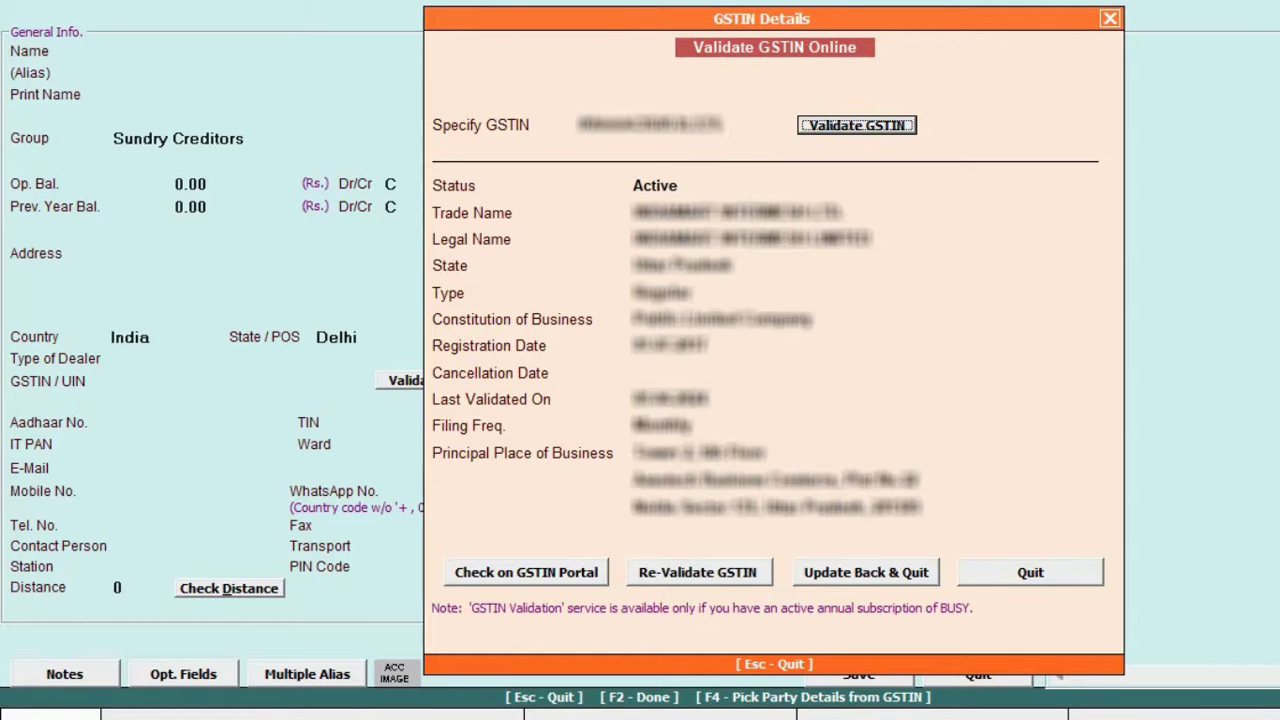
click(866, 572)
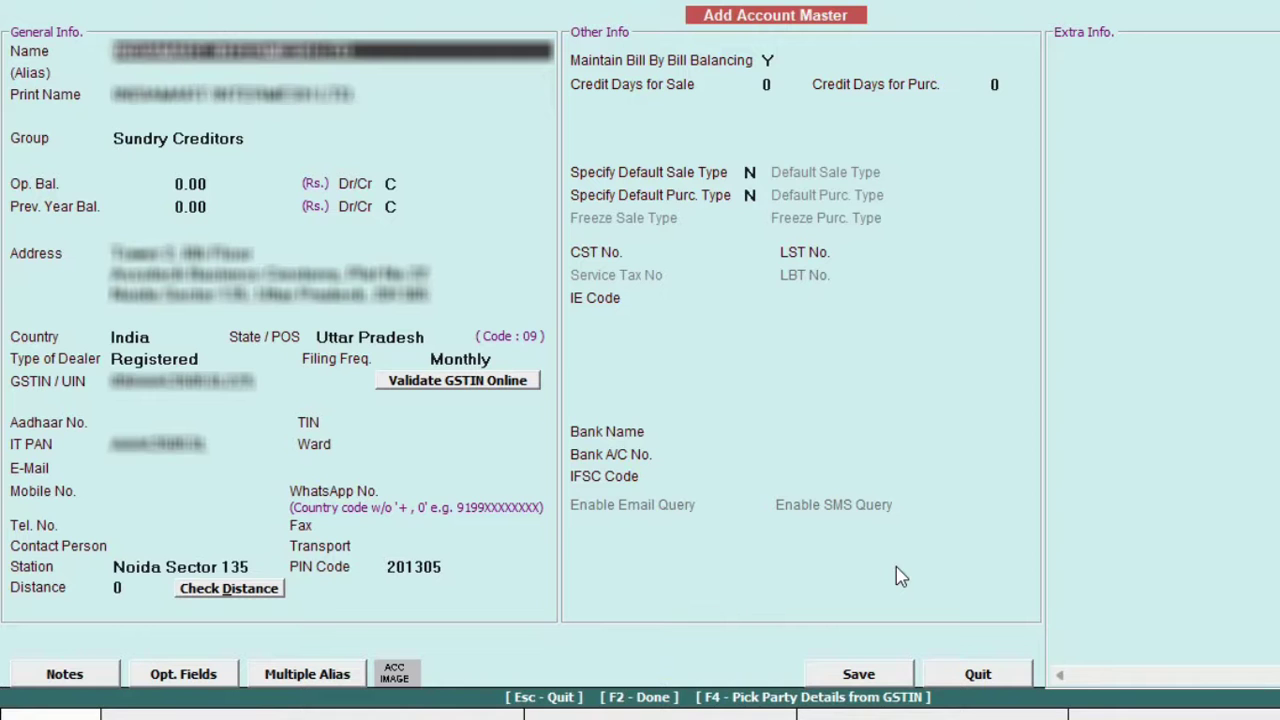
click(872, 680)
Create account 'Office Maintaince exp.' under the Expenses (Indirect/Admn.) group, marked GST applicable.
text(Office Maintaince exp.)
key(Return)
key(Return)
key(Return)
text(expe)
key(Down)
key(Return)
key(Return)
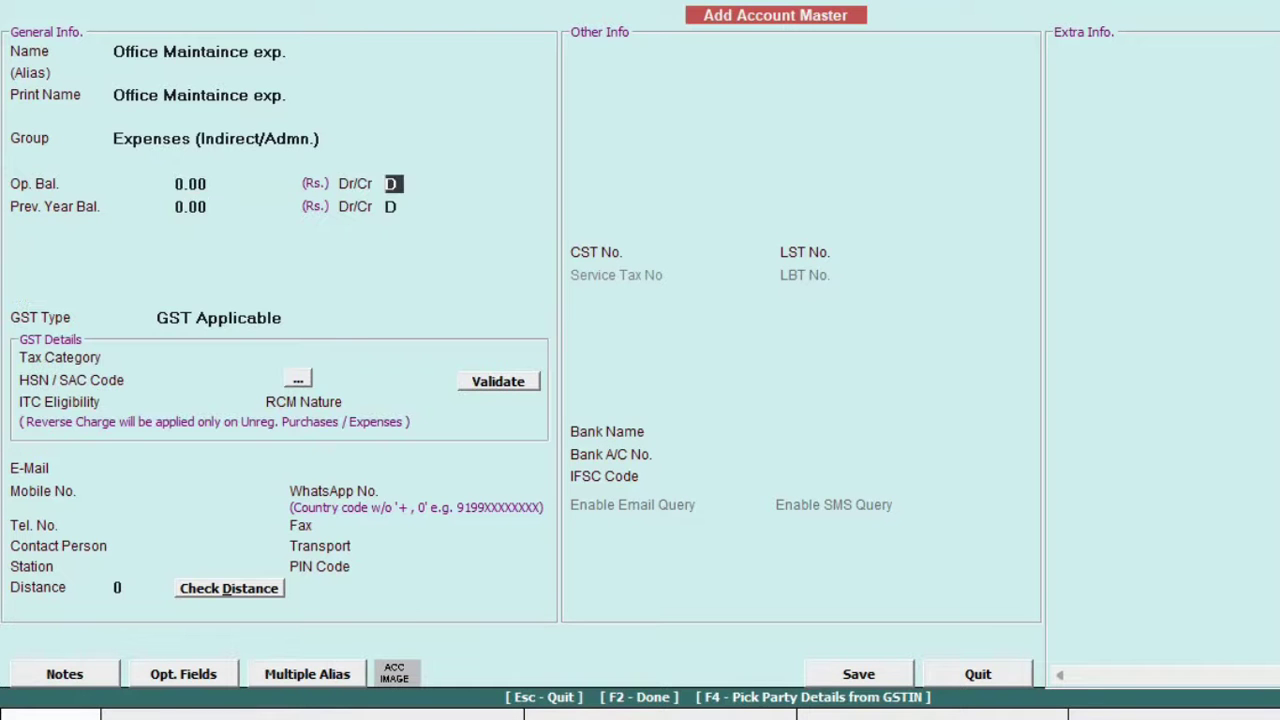
key(Return)
key(Return)
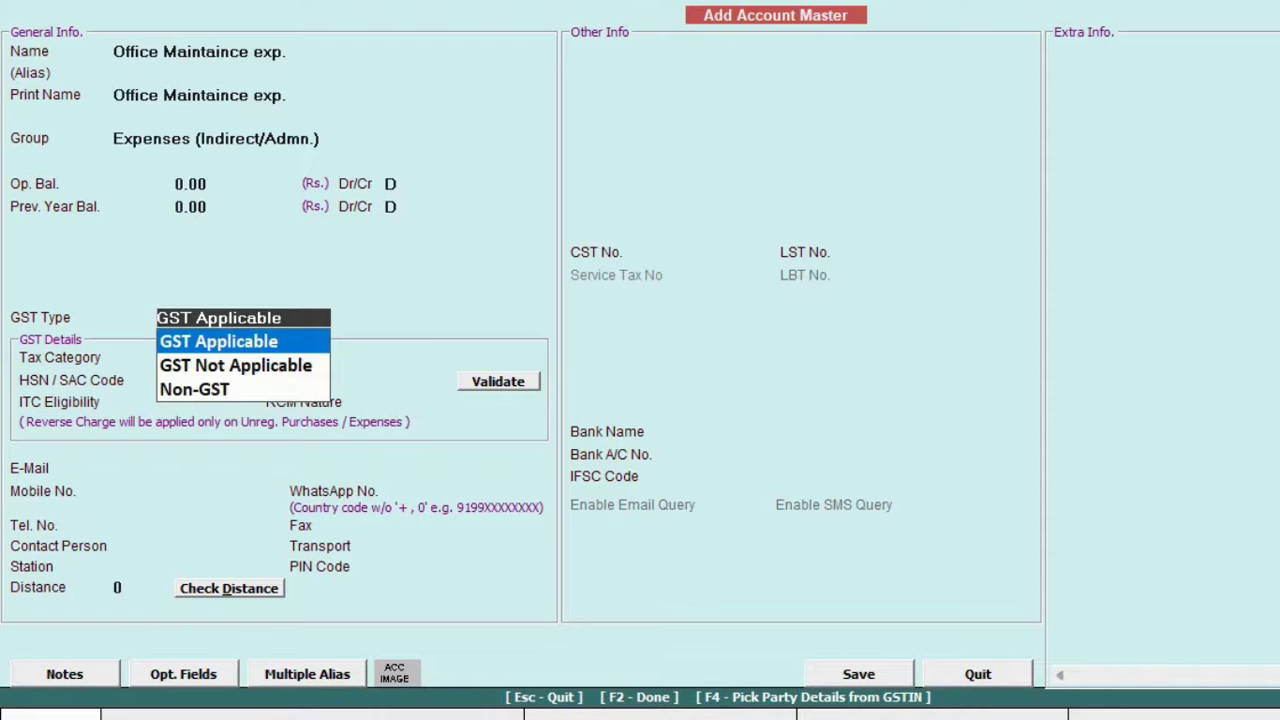
Set 18% GST, HSN 9956, Input Services ITC, RCM Not Applicable; save; complete the bank account.
key(Return)
key(Return)
text(9956)
key(Return)
key(Down)
key(Return)
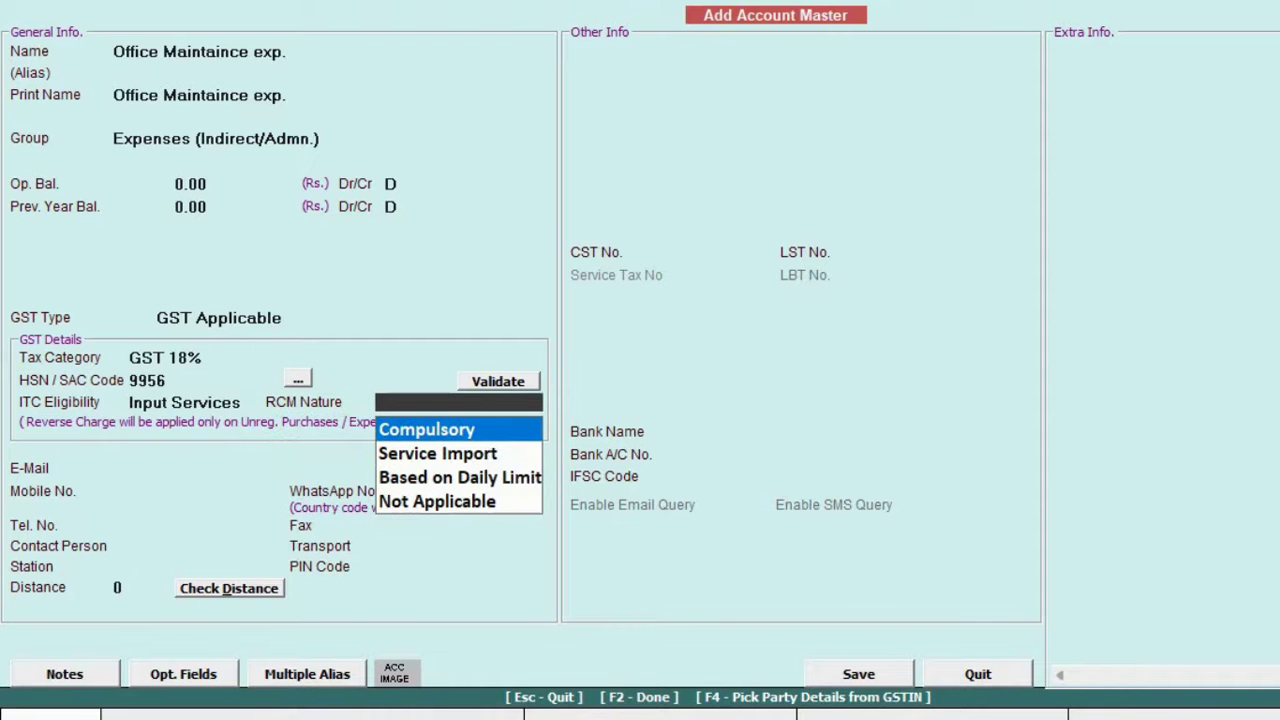
key(Down)
key(Down)
key(Down)
key(Return)
key(Return)
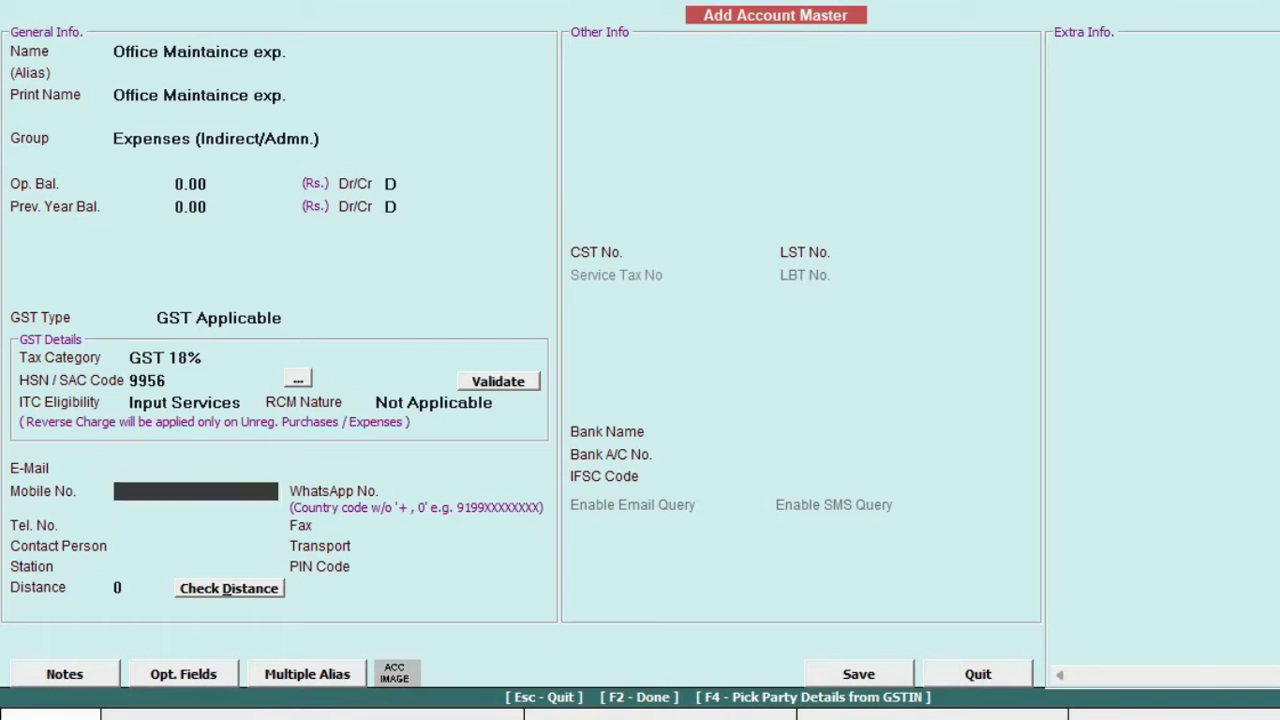
key(Return)
key(Return)
key(Return)
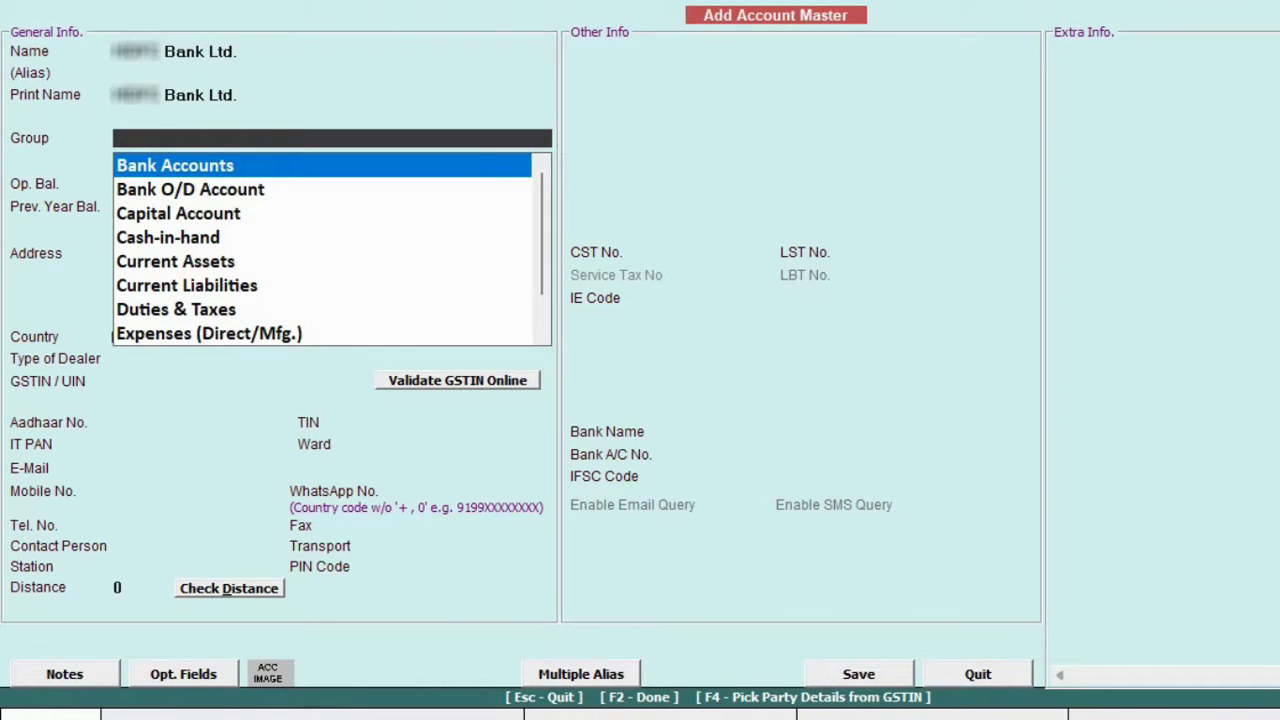
key(Return)
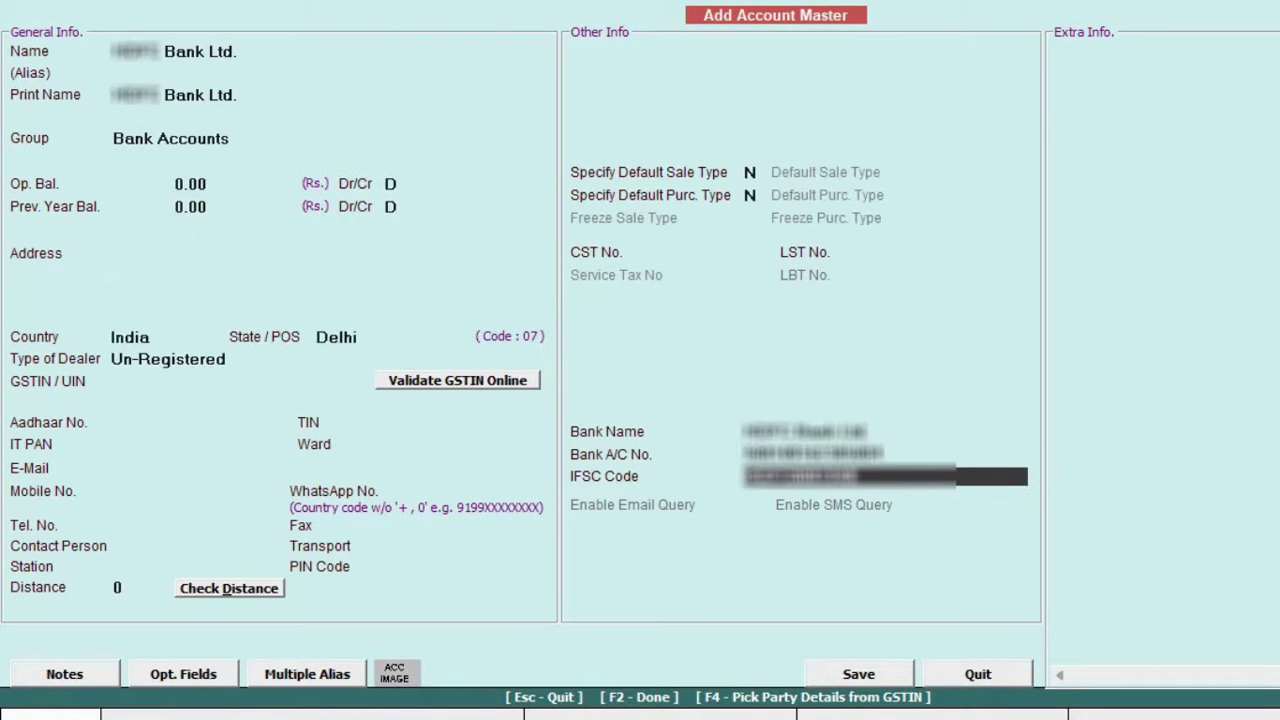
key(Return)
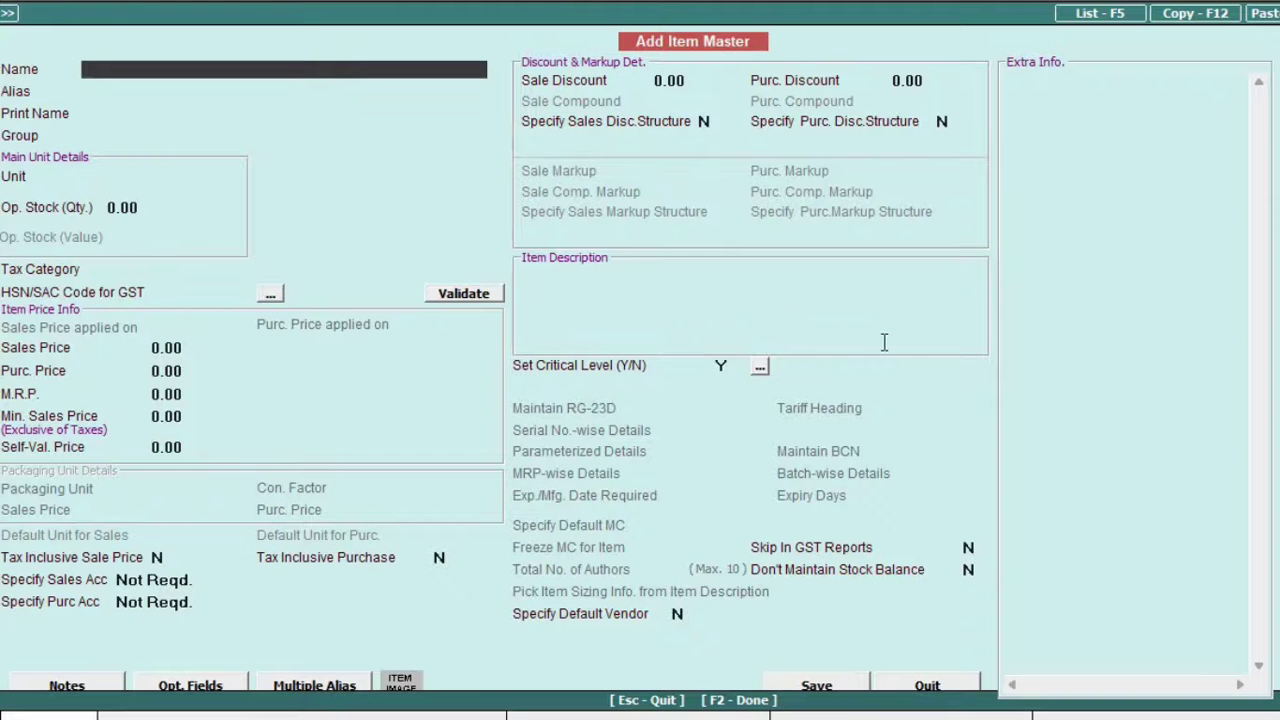
Enter item 'Sony Bravia 32" LED' in a newly created group TV, with unit Pcs.
text(Sony Bravia 32)
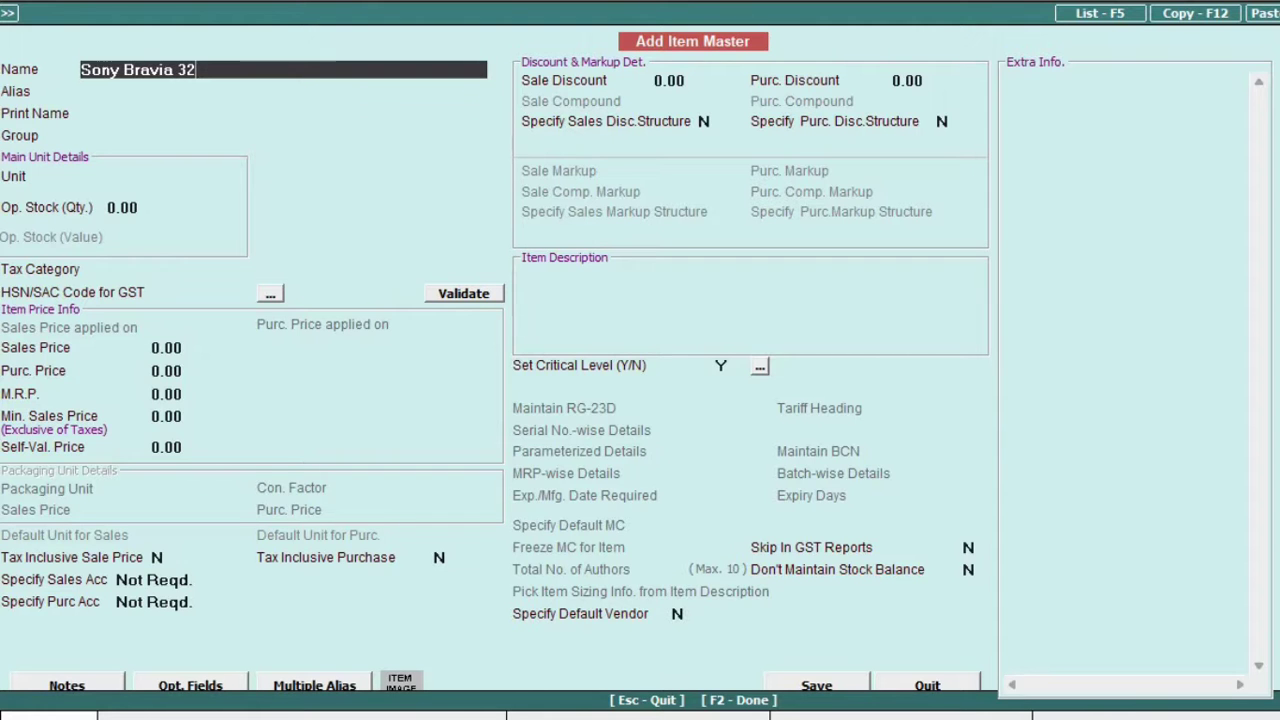
text(" LED)
key(Return)
key(F3)
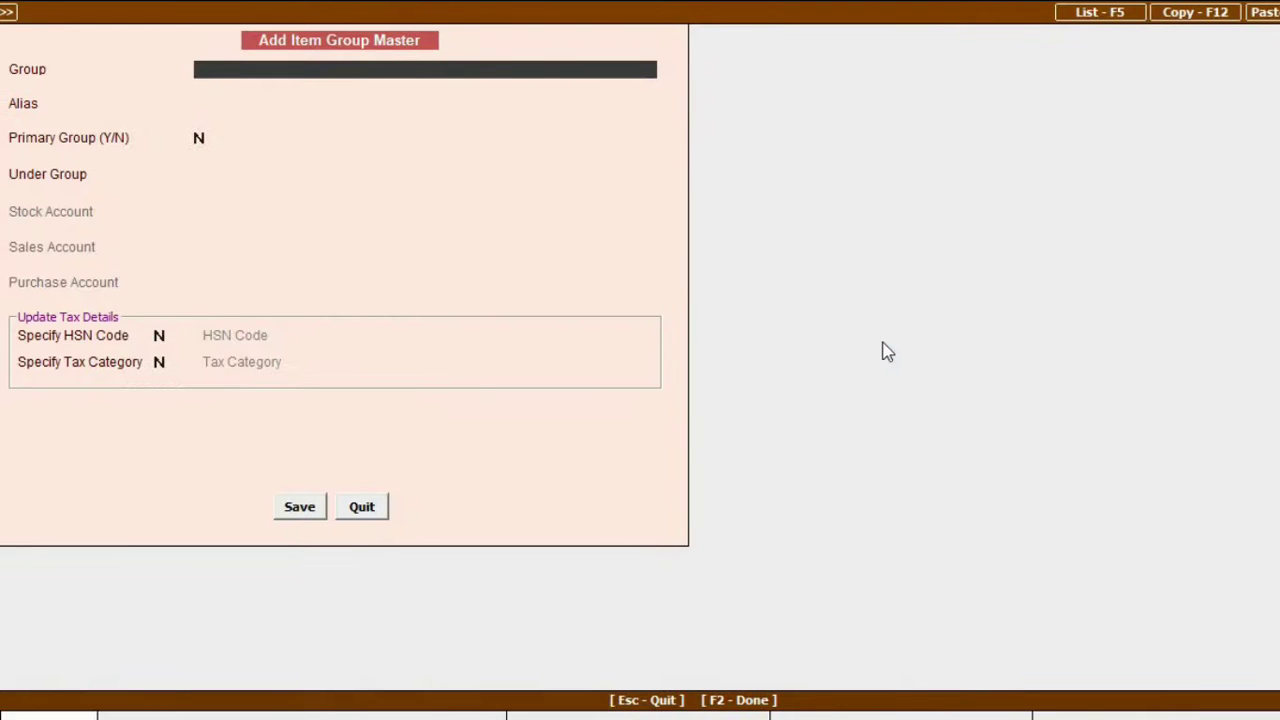
text(TV)
key(F2)
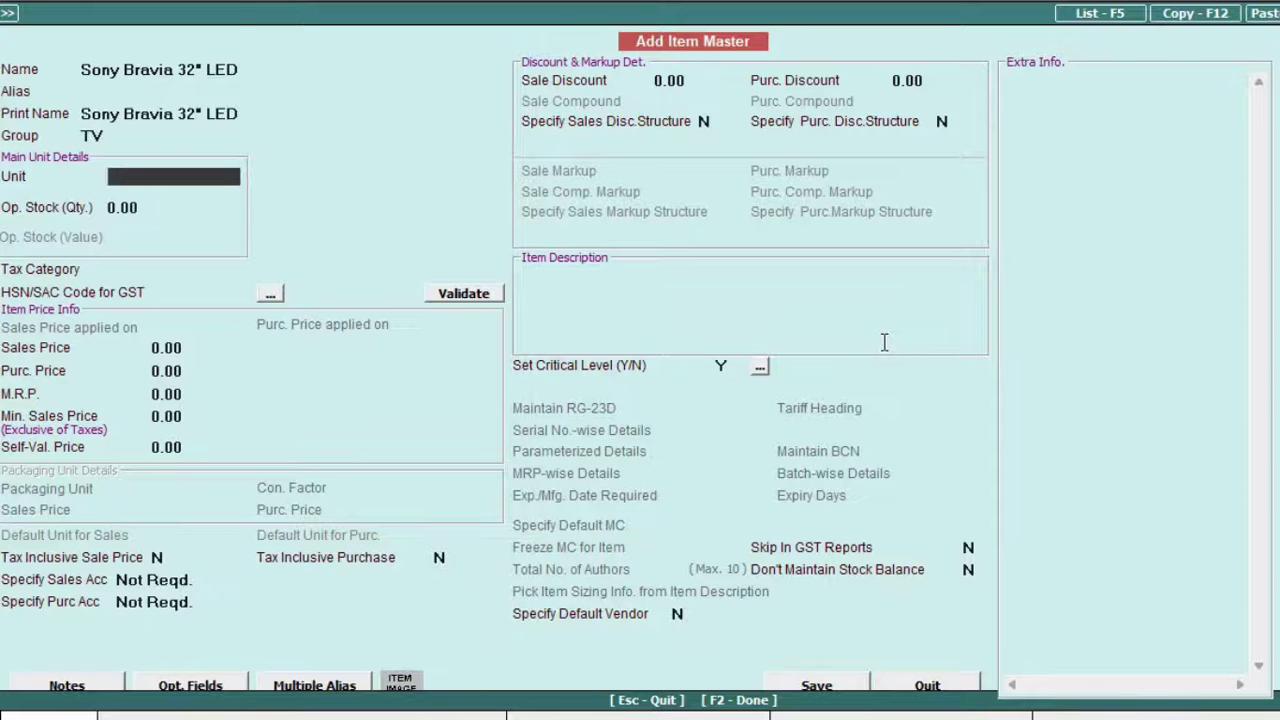
text(pcs)
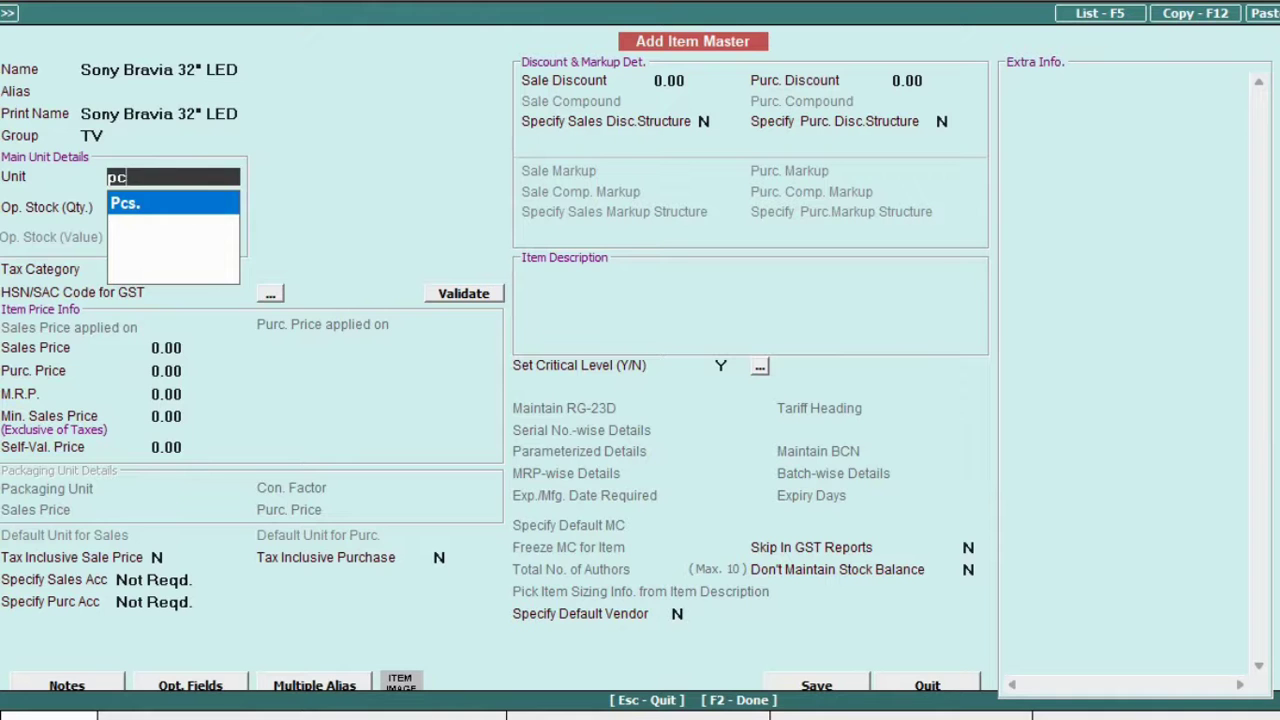
key(Return)
Give the item GST 18%, HSN 3861240, tax-inclusive sales price 12,500, and save it.
key(Return)
key(Return)
text(3861240)
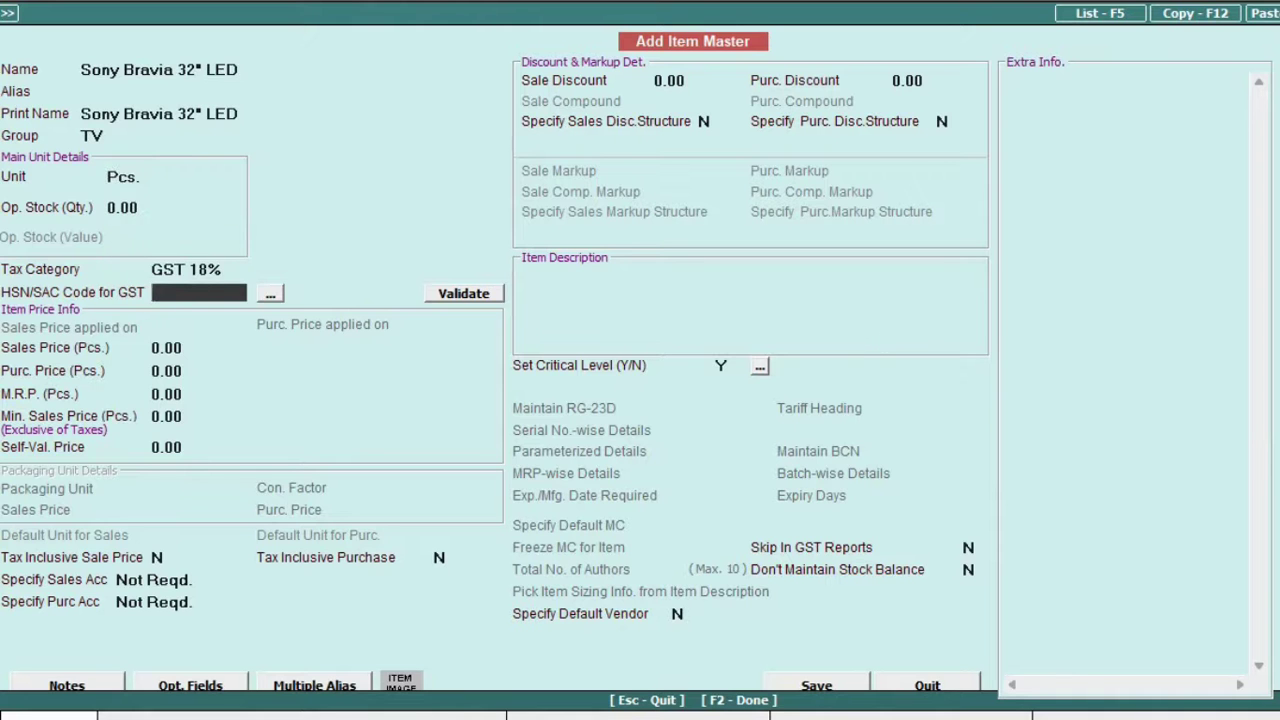
key(Return)
key(Up)
key(Return)
text(12,500)
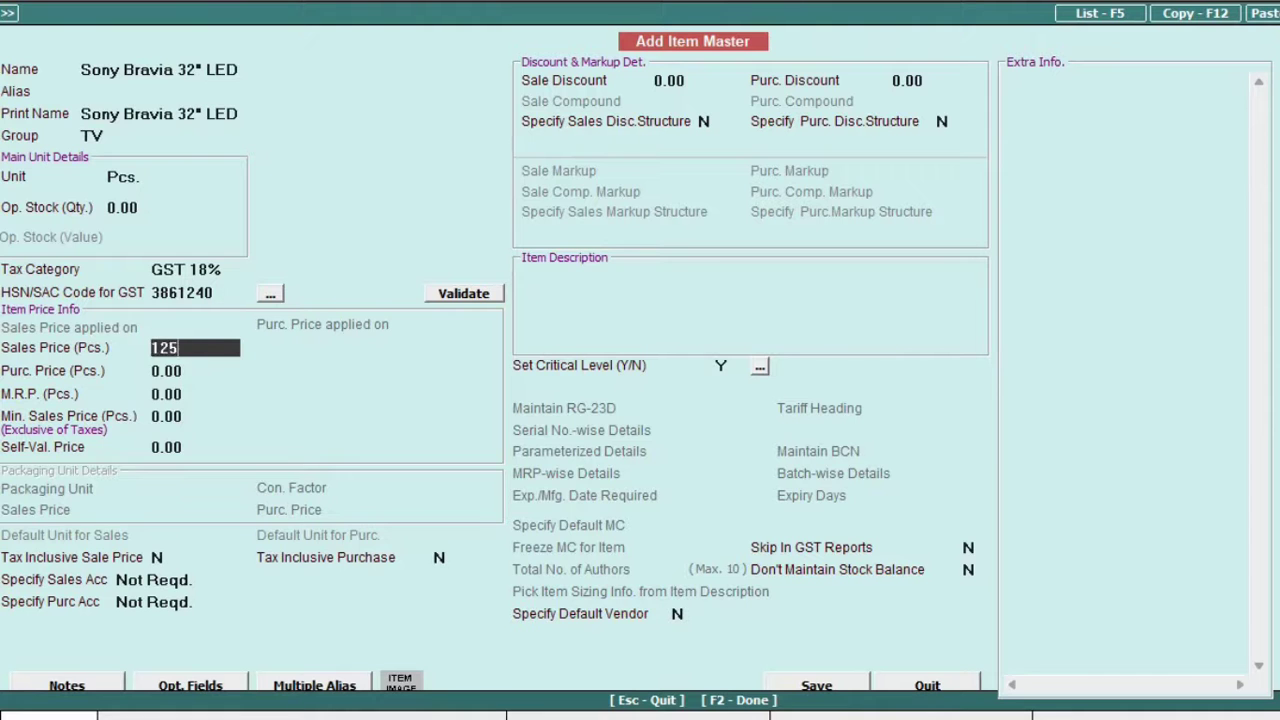
key(Return)
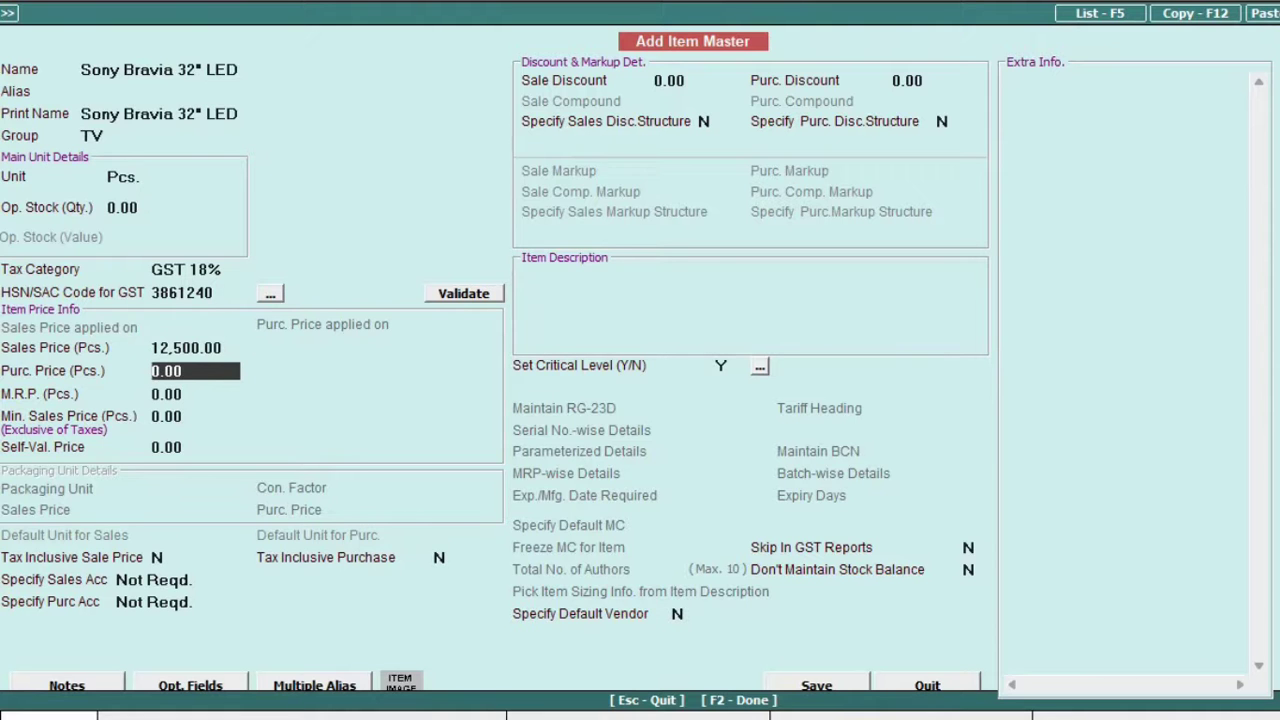
key(Return)
key(Return)
key(Return)
key(Return)
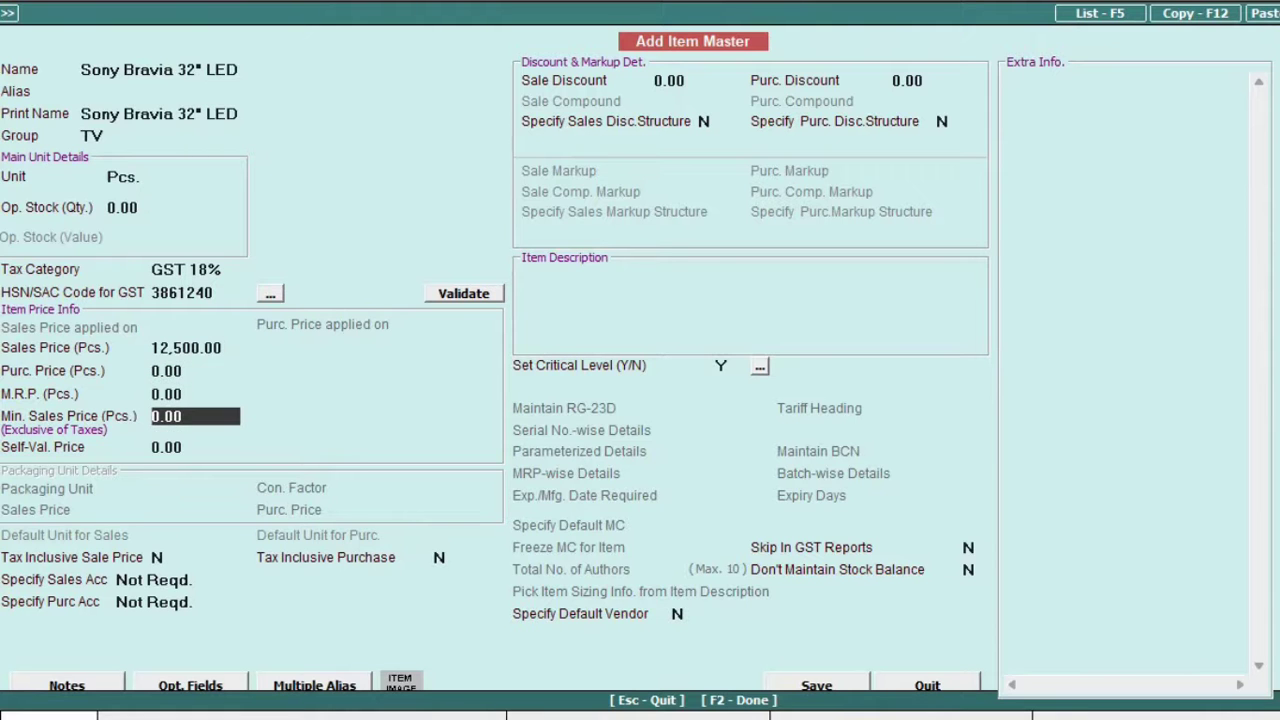
text(y)
key(Return)
key(Return)
Add item 'TATA Voltas AC - 1.5 ton' in group AC with GST 28% and price 35,000.
key(Return)
key(ctrl+alt+v)
key(Return)
key(Return)
text(ac)
key(Return)
key(Return)
key(Return)
key(Down)
key(Down)
key(Down)
key(Up)
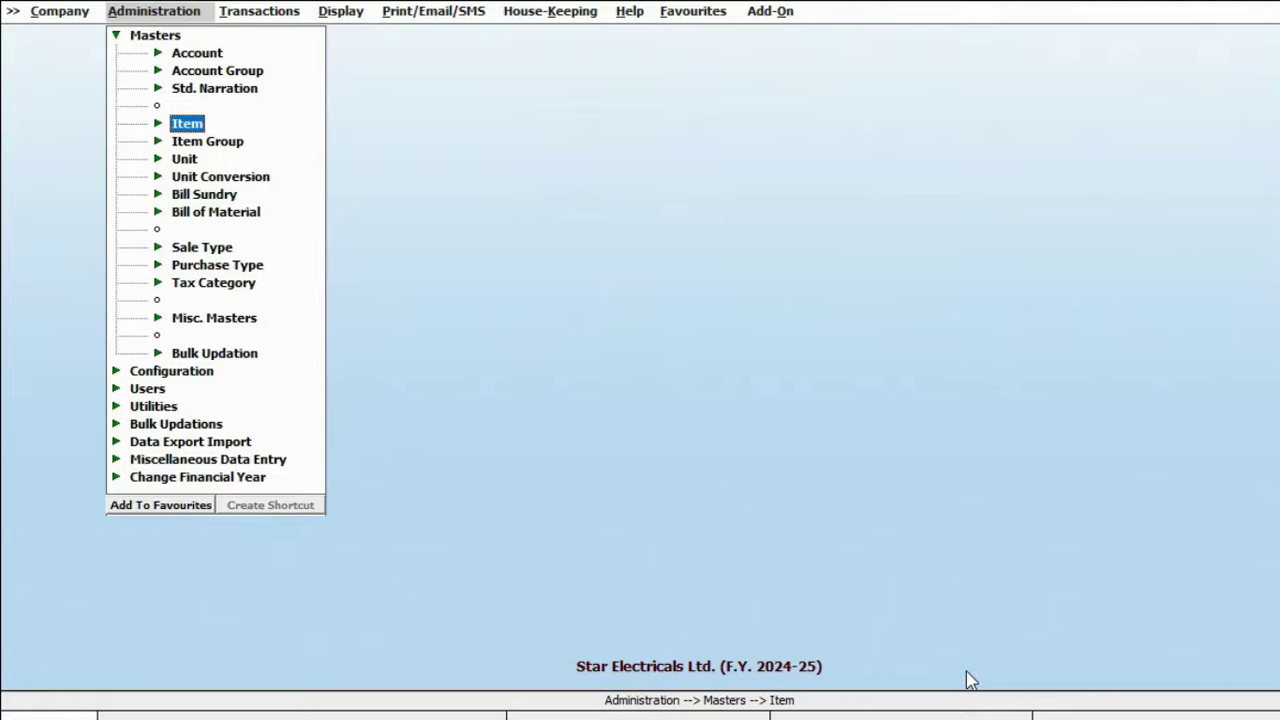
Start a new purchase voucher via Transactions > Purchase > Add.
key(Right)
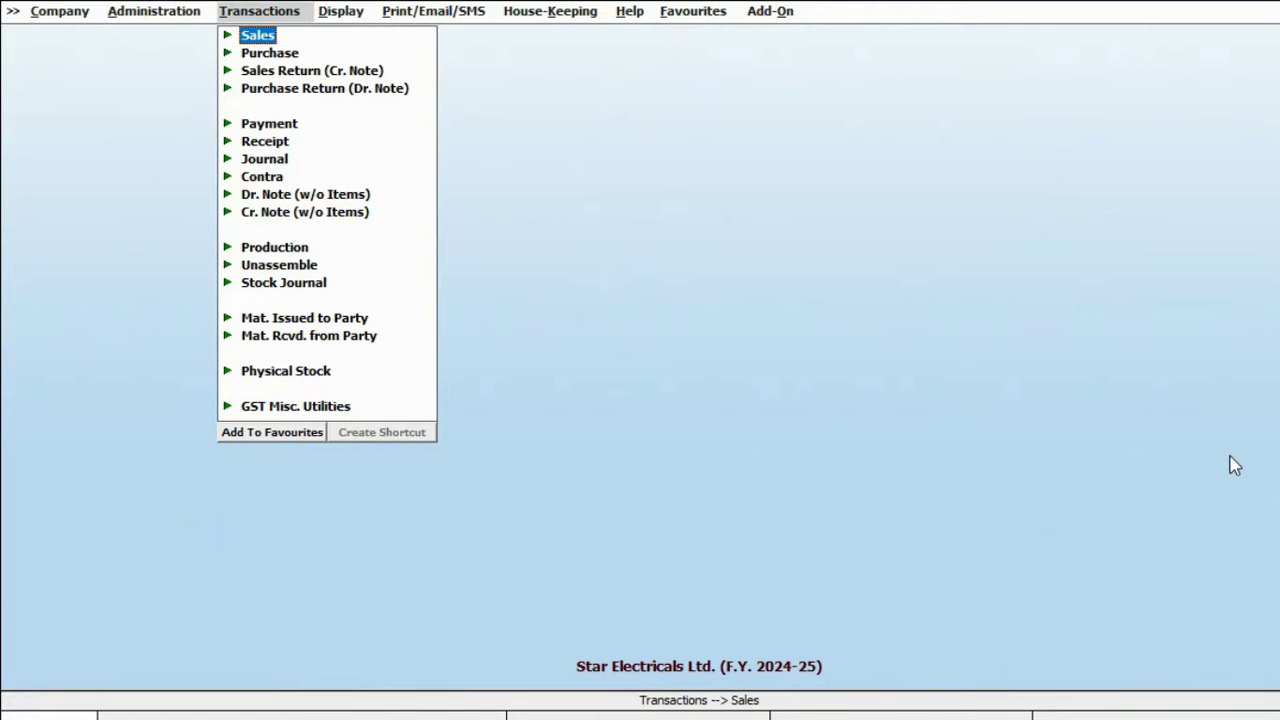
key(Down)
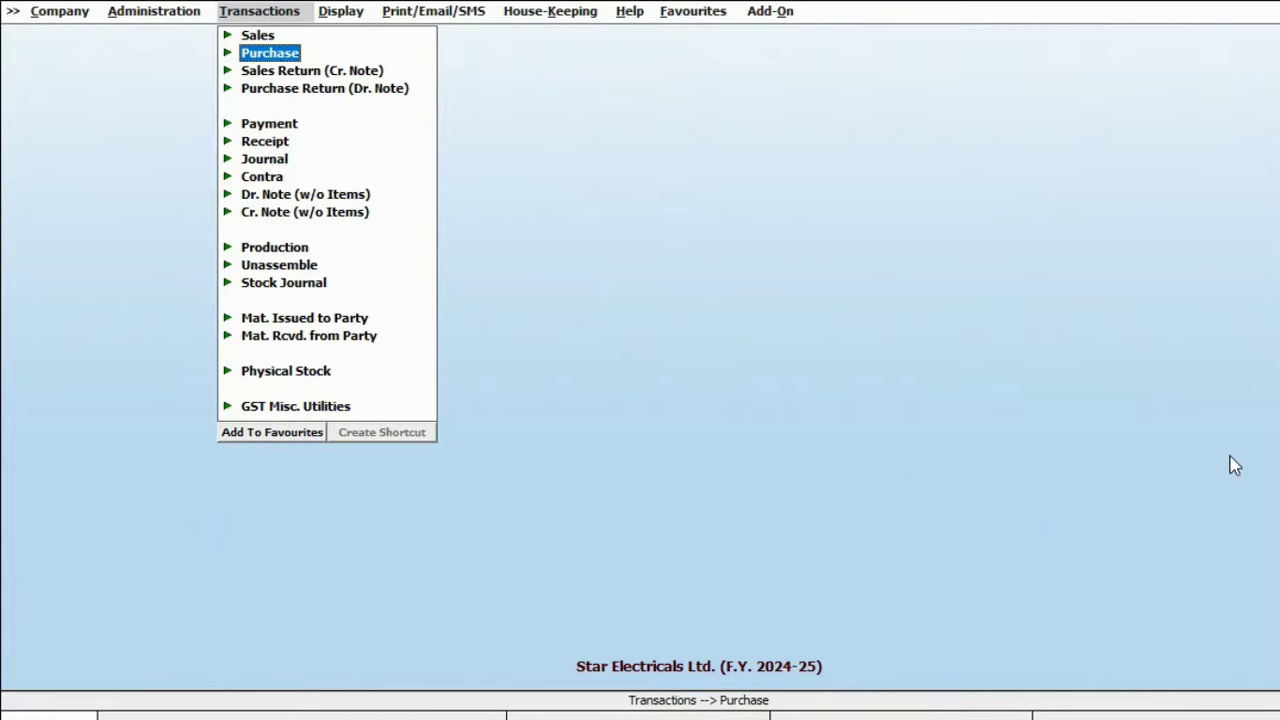
key(Return)
key(Return)
Enter voucher number JK-09 and set the purchase type to Central-MultiRate.
key(Return)
text(JK-09)
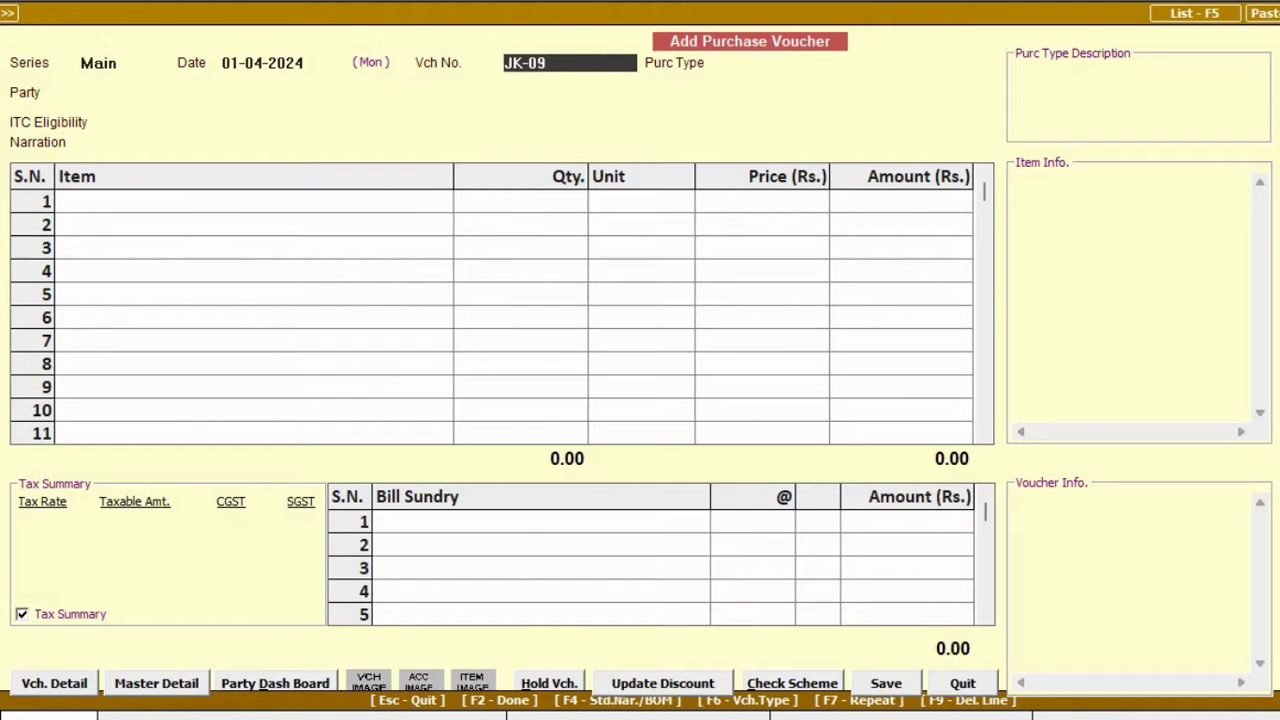
key(Return)
text(l)
key(Down)
key(Down)
key(Down)
key(Down)
key(Down)
key(Down)
text(c)
key(Down)
key(Down)
key(Down)
key(Down)
key(Down)
key(Down)
key(Up)
key(Up)
key(Down)
key(Down)
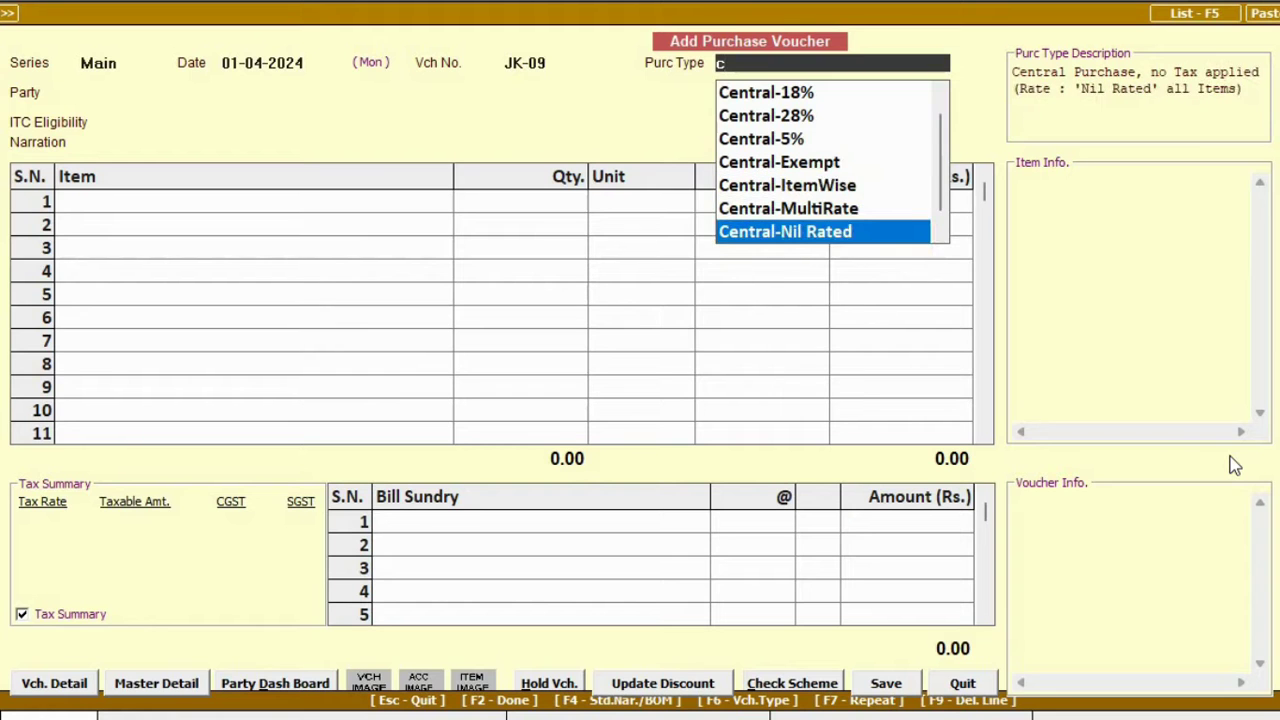
key(Down)
key(BackSpace)
text(ite)
text(multi)
key(Return)
key(Down)
key(Down)
key(Down)
Choose the supplier, set ITC to Input Goods/Services, and add the Sony TVs (qty 10) and AC units.
key(Return)
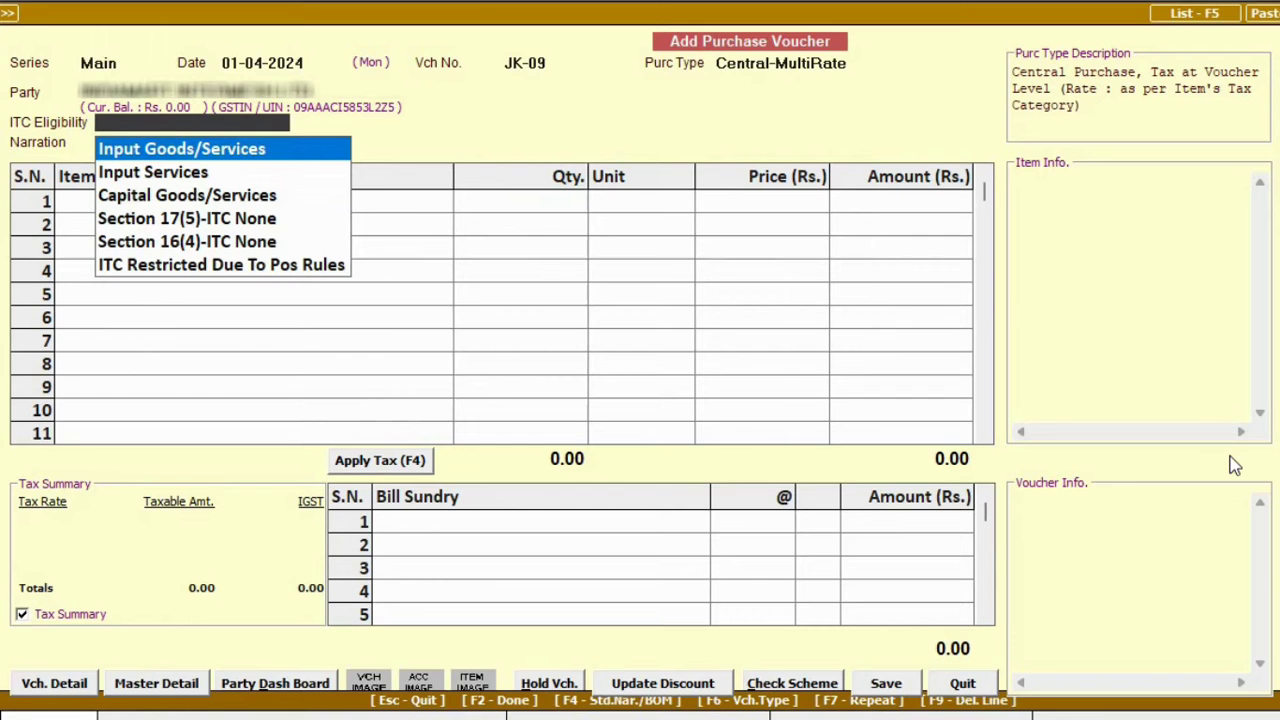
key(Return)
key(Return)
key(Return)
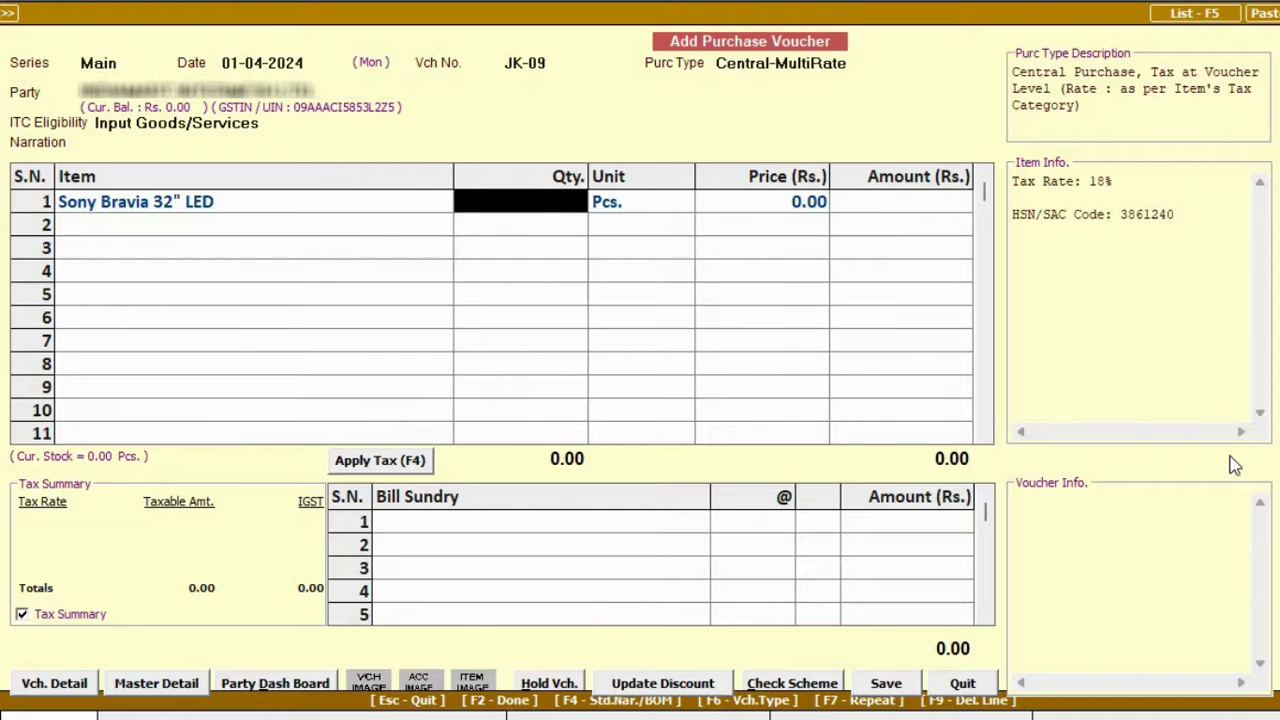
text(10)
key(Return)
key(Return)
text(30K)
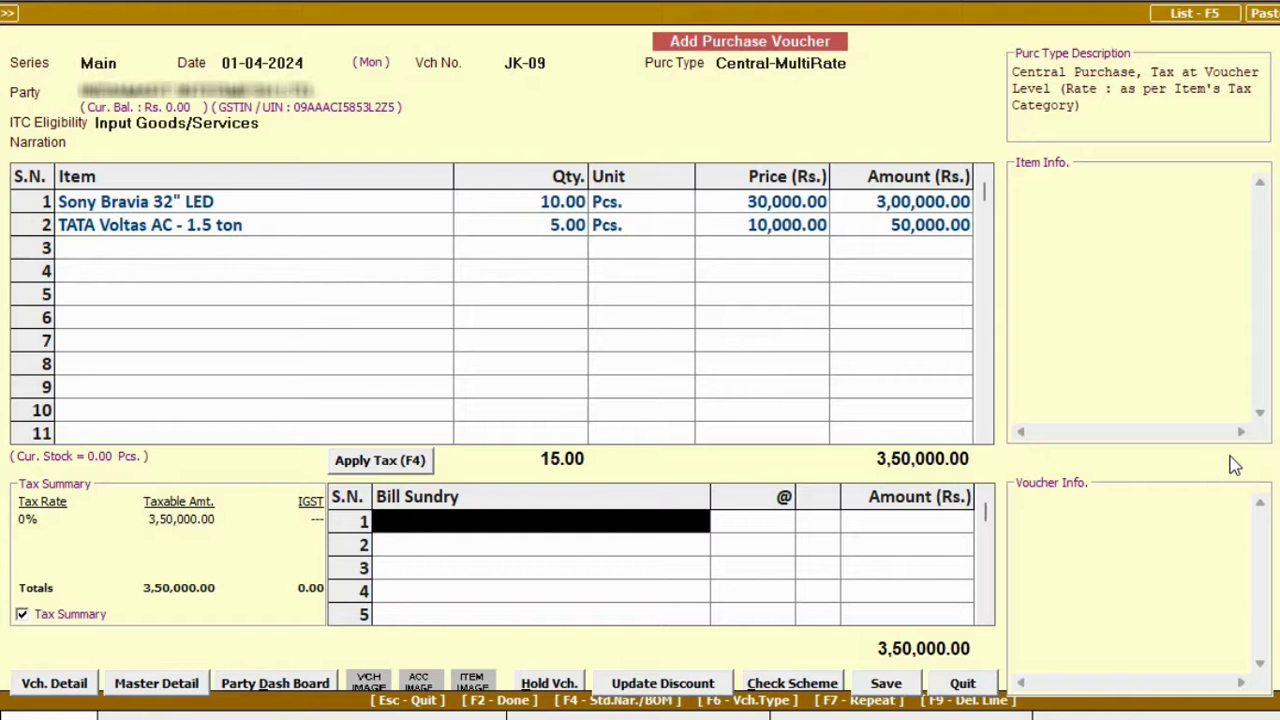
Add IGST at 18% and 28%, then save the voucher and confirm the GST details.
key(F4)
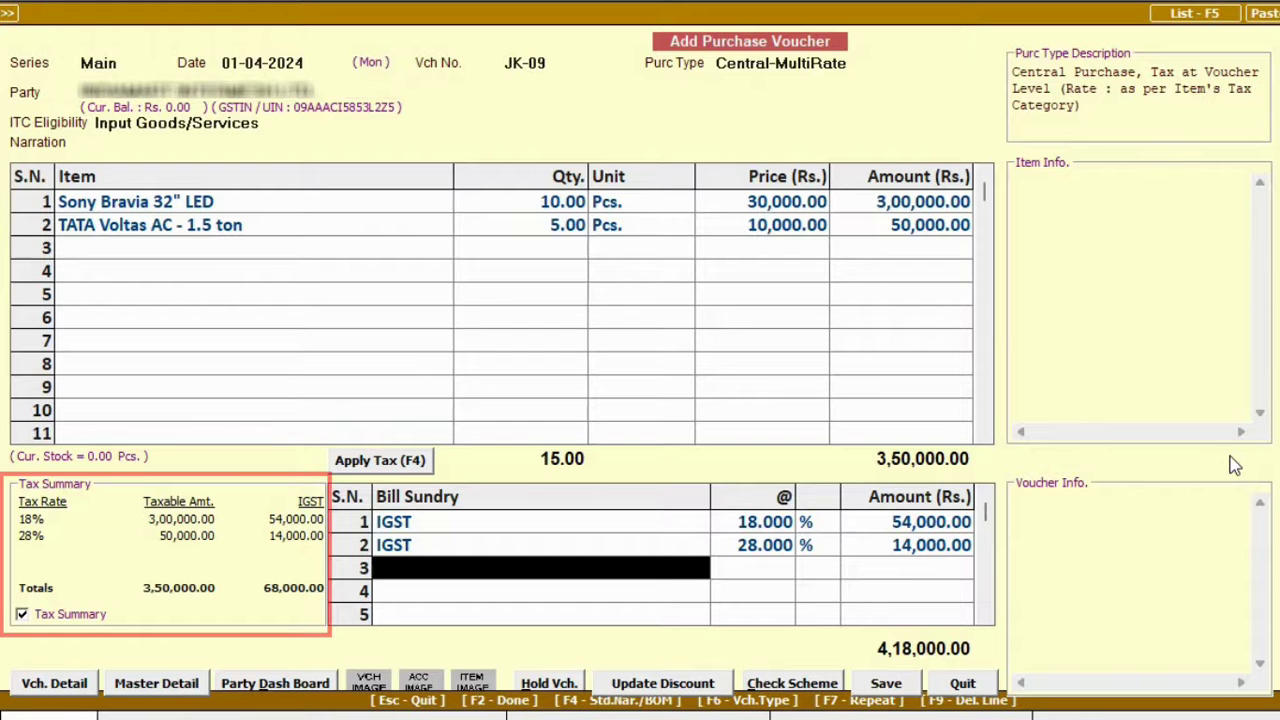
key(F2)
key(Return)
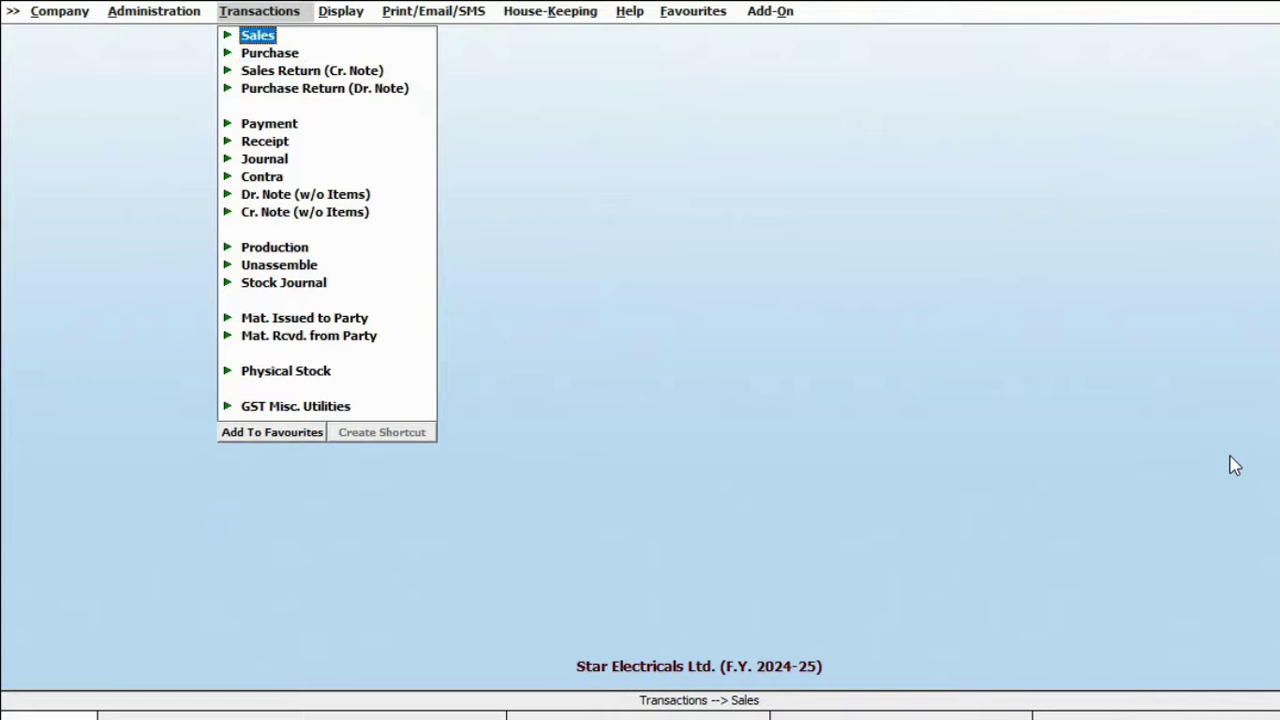
Start a sales voucher dated 02-04-2024, type Local-TaxIncl., with Cash as the party.
key(Return)
key(Return)
text(02-04)
key(Return)
text(lo)
Add one Sony Bravia TV and one TATA Voltas AC with 1% and 2% discounts, then save.
key(Return)
text(cas)
key(Return)
key(Return)
text(1)
key(Return)
key(Return)
key(Return)
text(1)
key(Return)
key(Return)
key(Return)
key(Return)
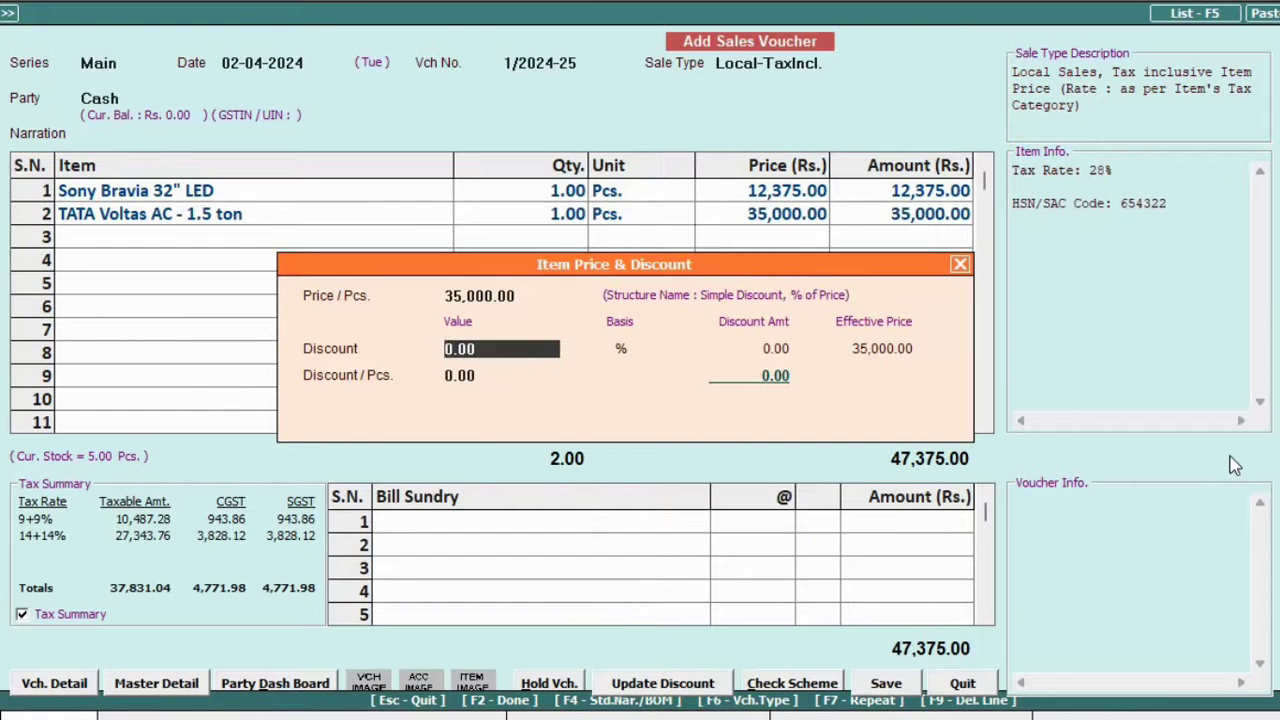
text(2)
key(Return)
key(F2)
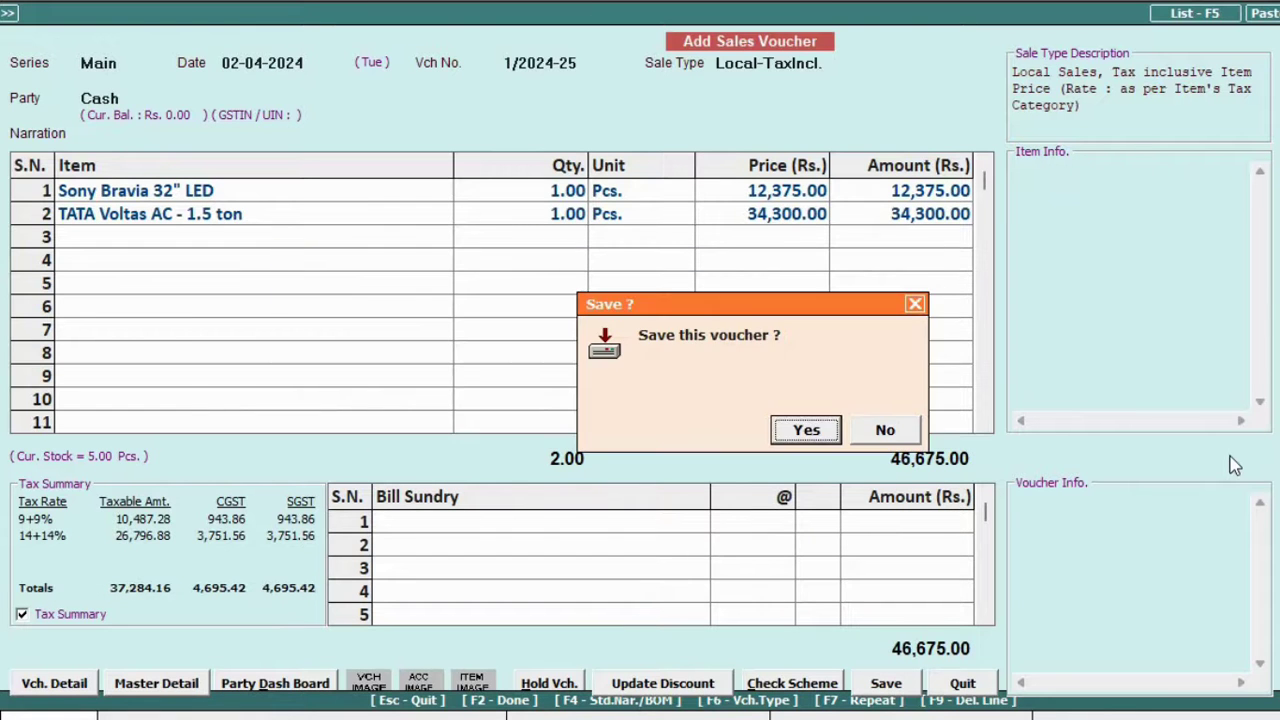
Preview invoice 1/2024-25 for Cash, stepping through the print options from logo to bank details.
key(Return)
key(Return)
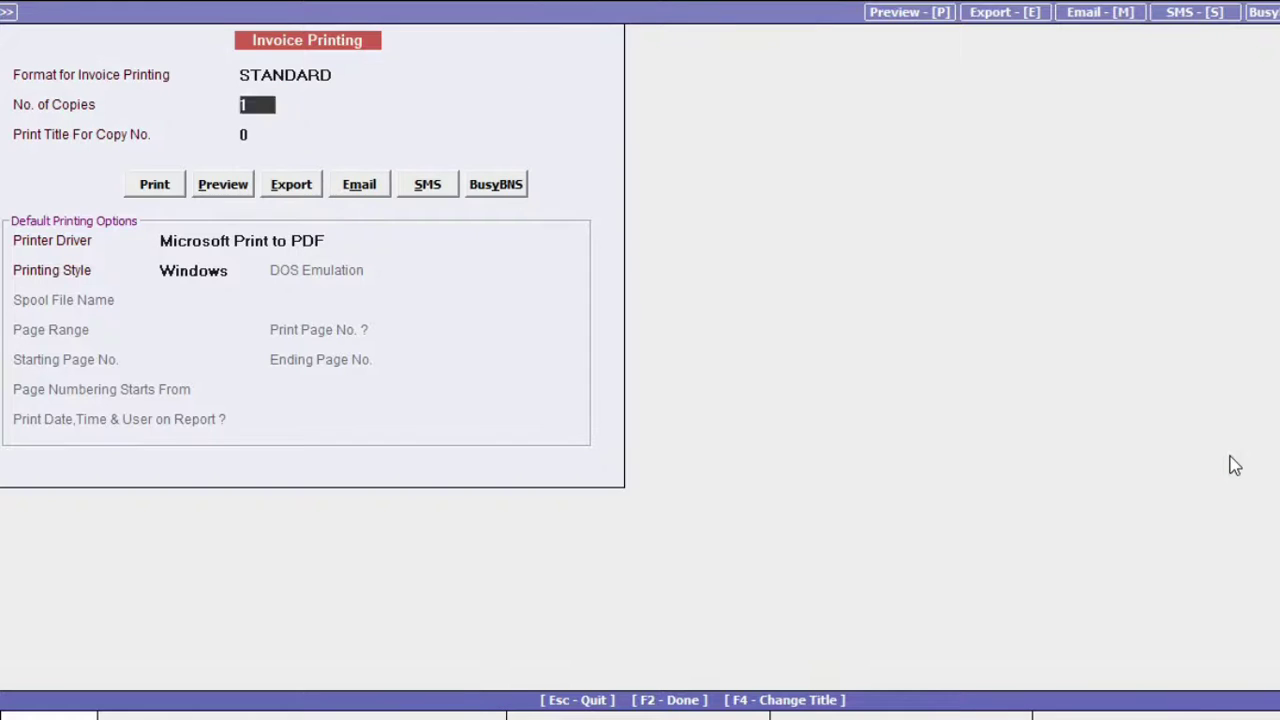
key(Right)
key(Return)
key(Return)
key(Up)
key(Down)
key(Down)
key(Down)
key(Down)
key(Down)
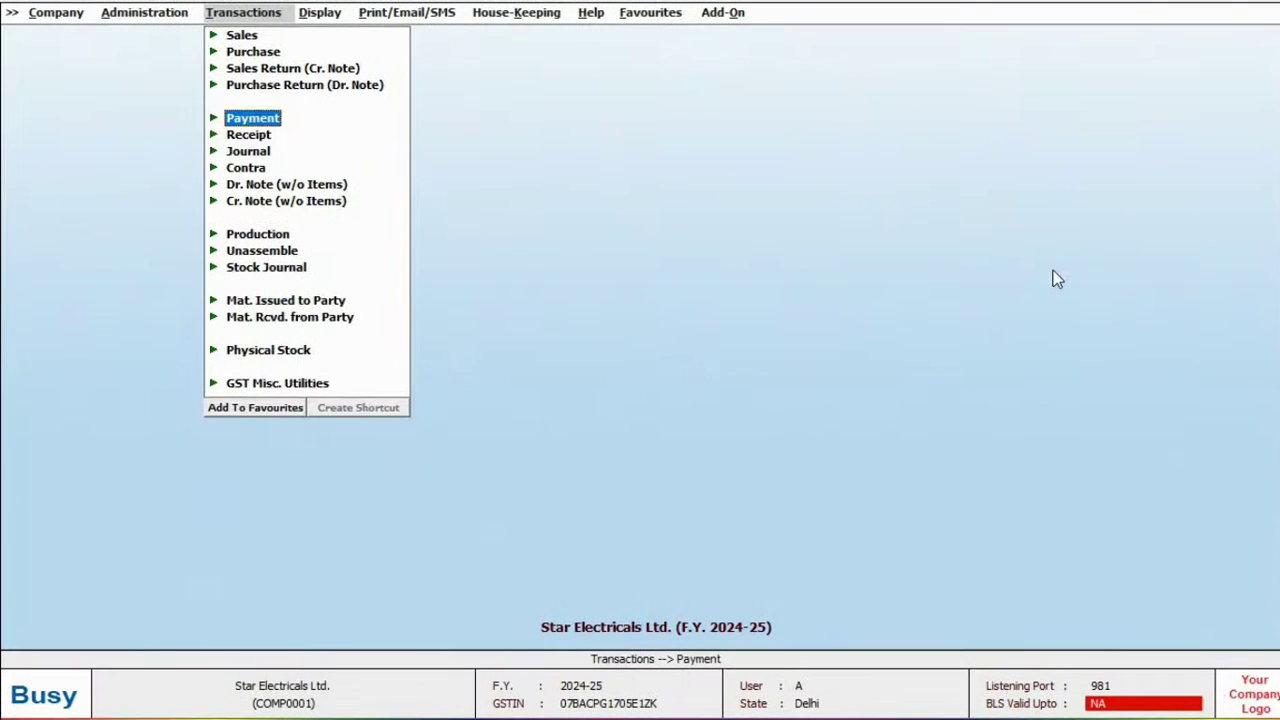
Pay 2,00,000 to the supplier from HDFC Bank Ltd., adjusted against bill JK-09.
key(Return)
key(Return)
key(Return)
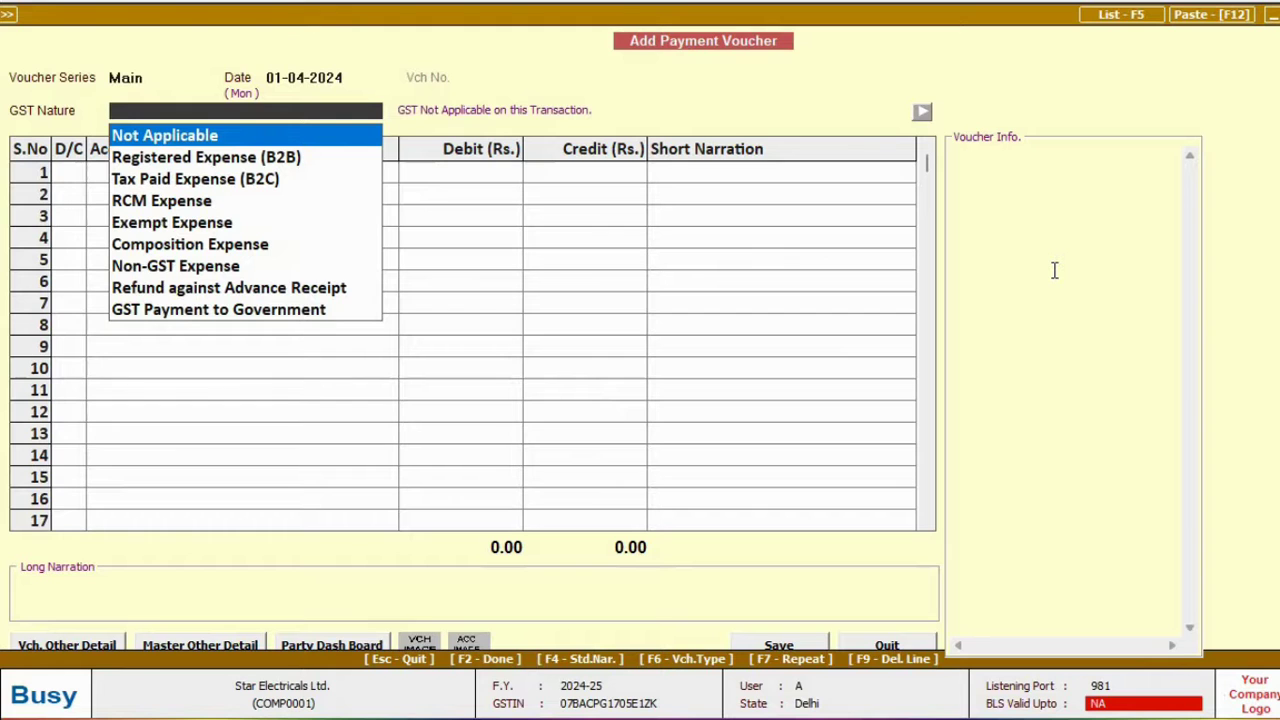
key(Return)
text(indi)
key(Return)
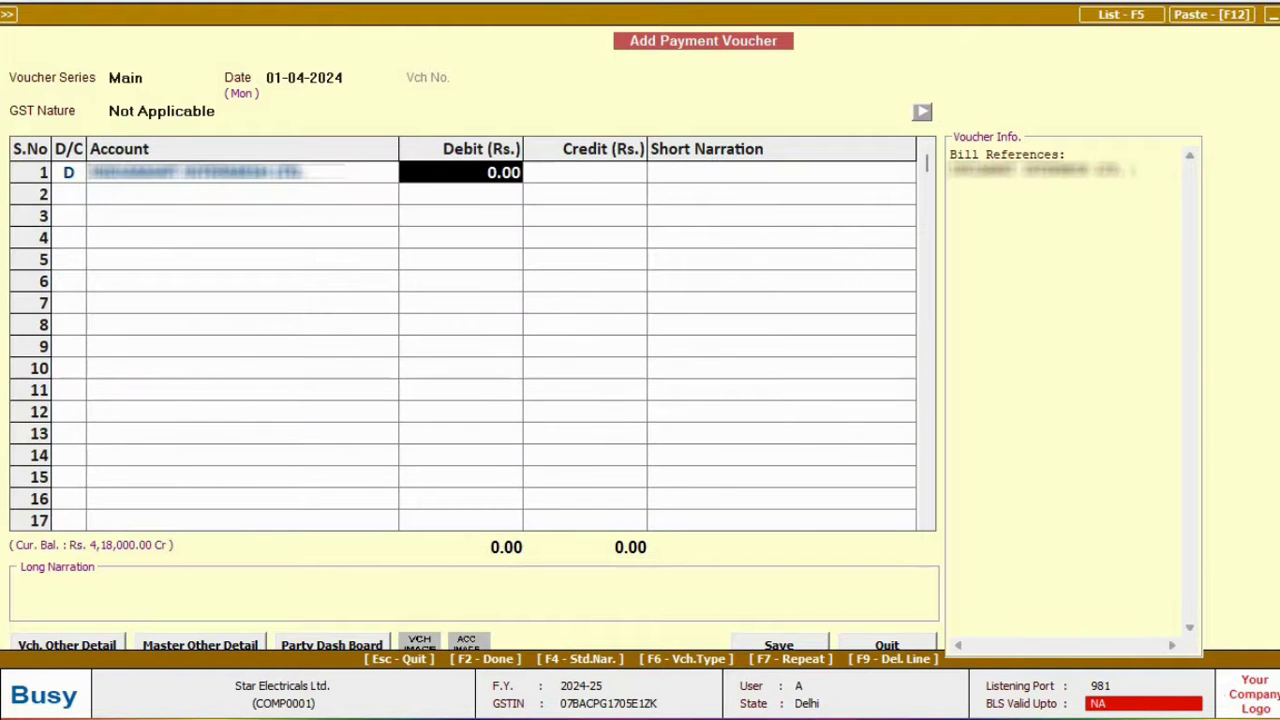
text(2L)
key(Return)
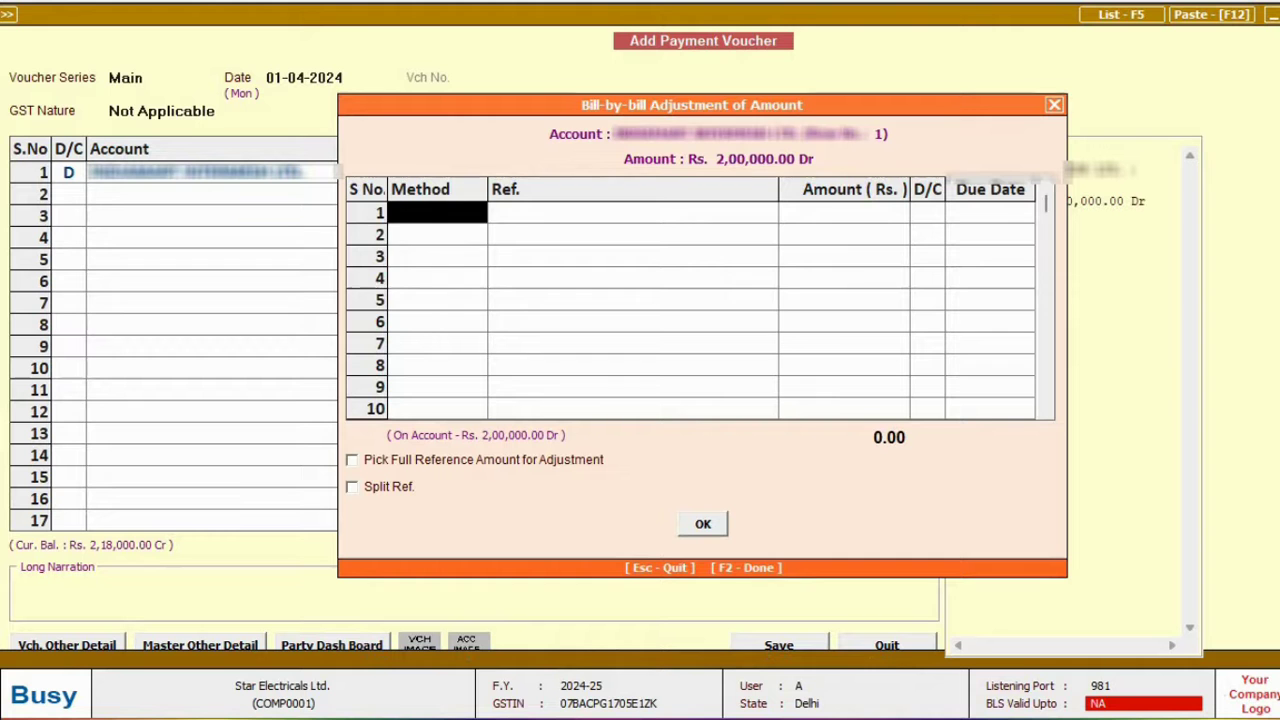
key(Return)
key(Return)
Record a 10-04-2024 payment of 10,000 for Office Rent from Cash.
key(Return)
key(Return)
key(Return)
key(Down)
key(Return)
key(Return)
key(Return)
key(Return)
key(Return)
text(10-04)
key(Return)
key(Return)
key(Return)
text(office)
key(Down)
key(Down)
key(Down)
key(Return)
text(10k)
key(Return)
key(Return)
text(ca)
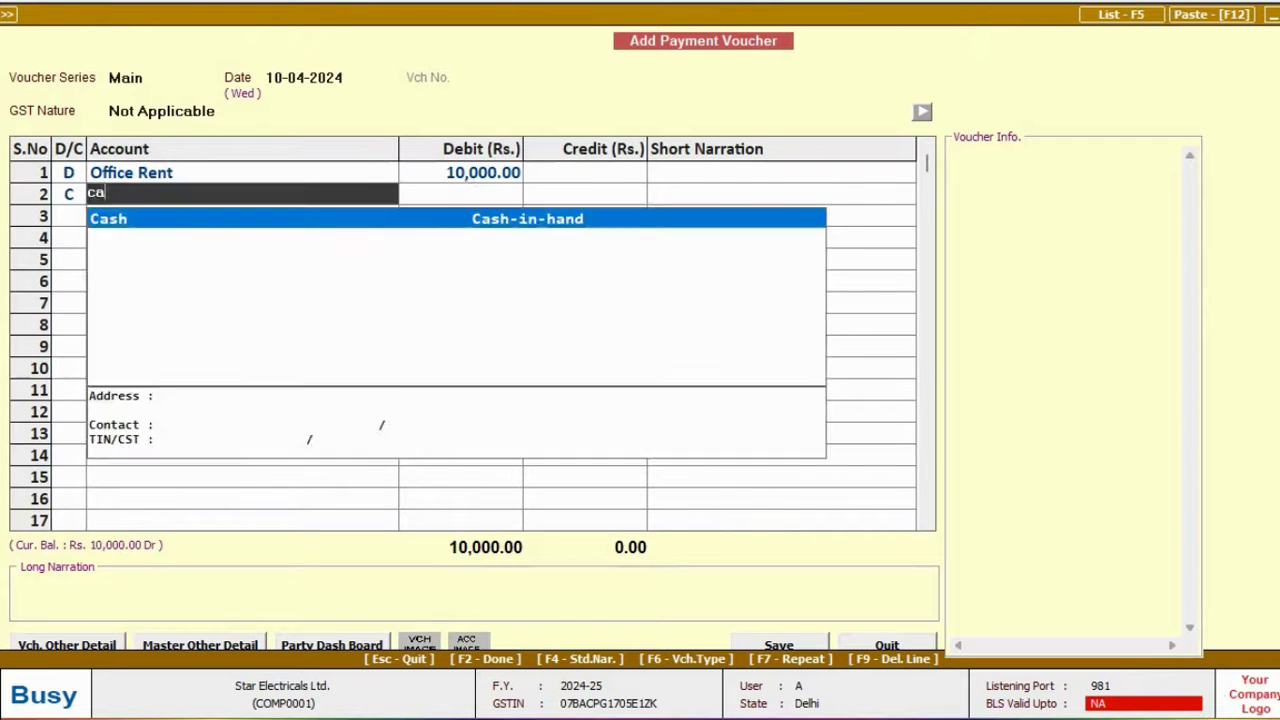
key(Return)
key(Return)
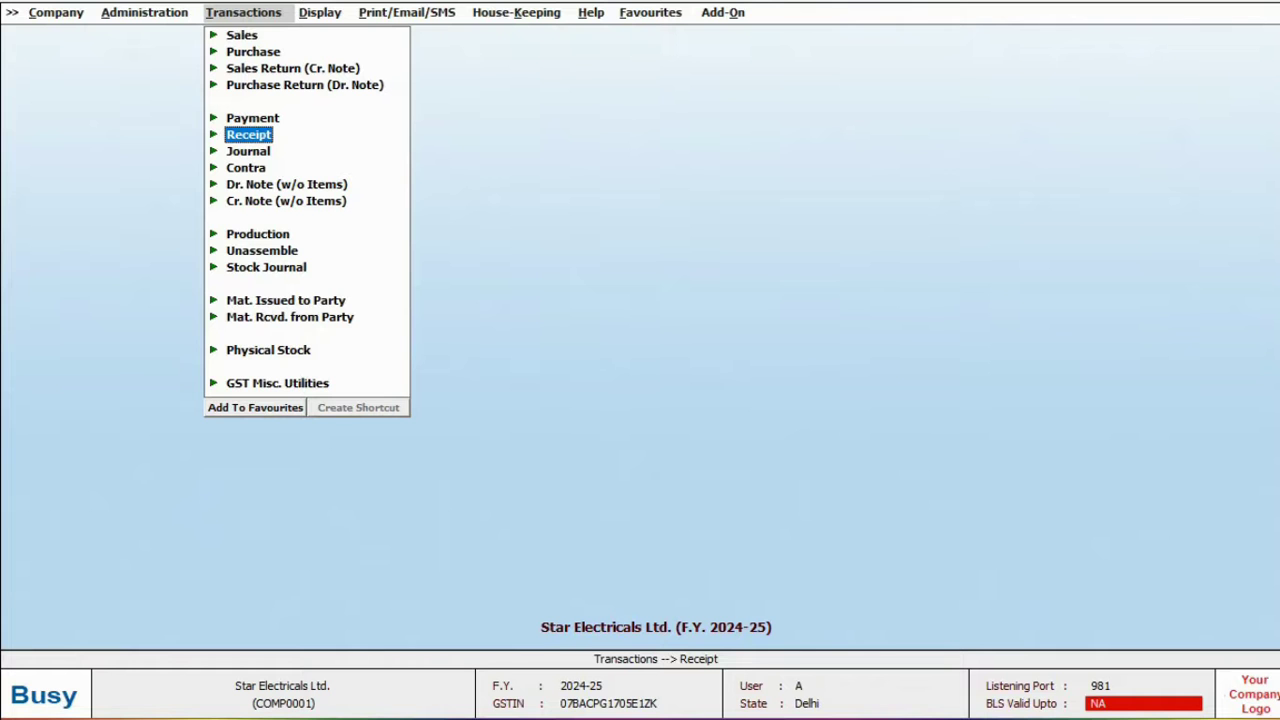
Enter a 05-04-2024 receipt of 12,000 from Sony India Pvt. Ltd. into HDFC Bank Ltd.
key(Return)
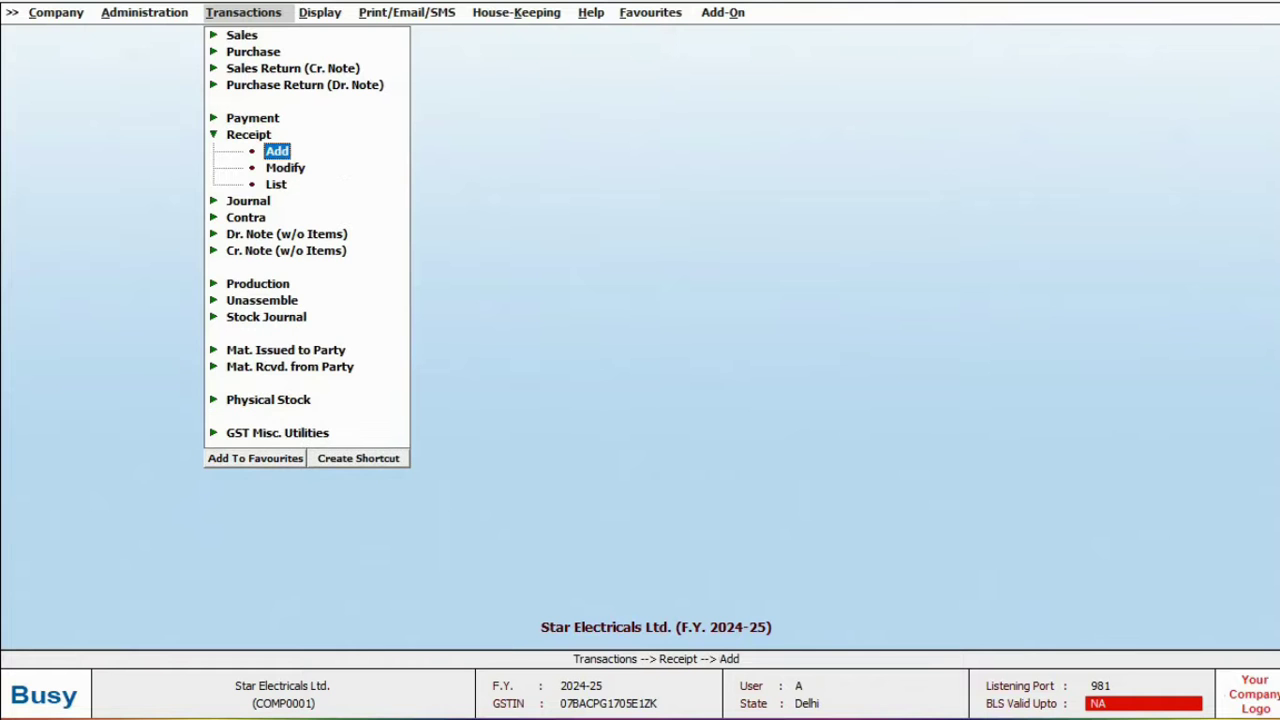
key(Return)
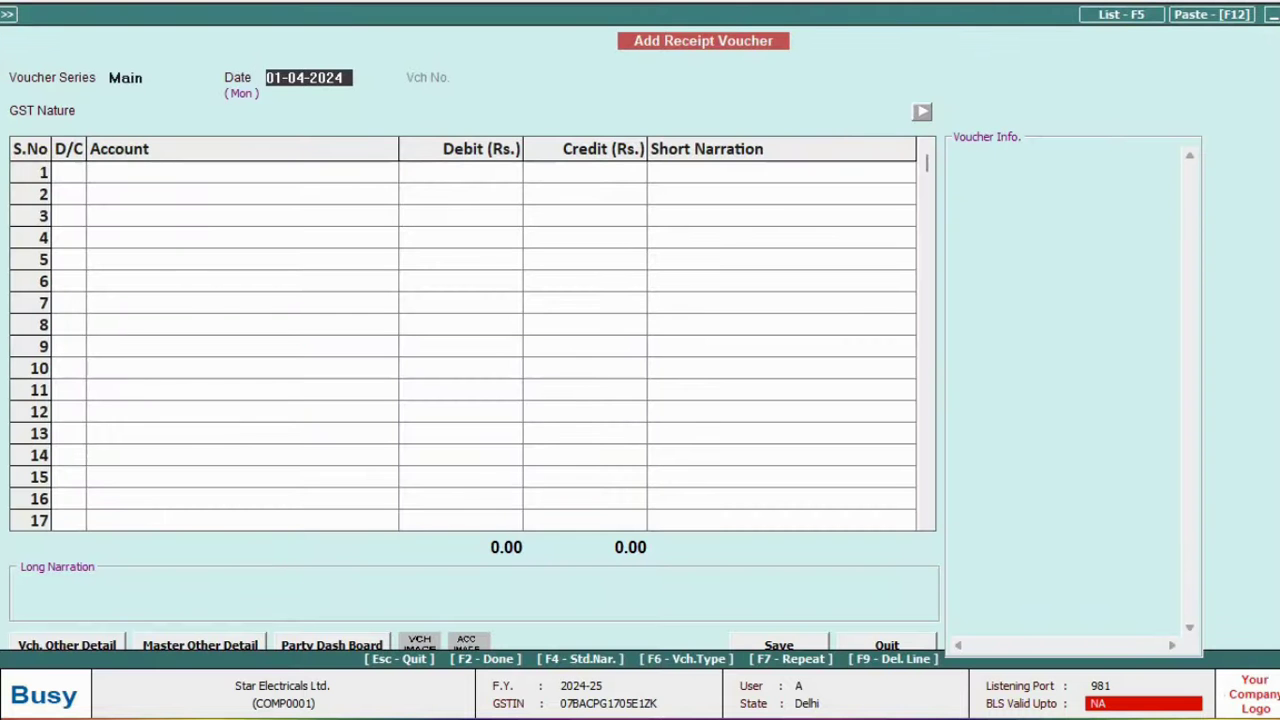
text(5-04)
key(Return)
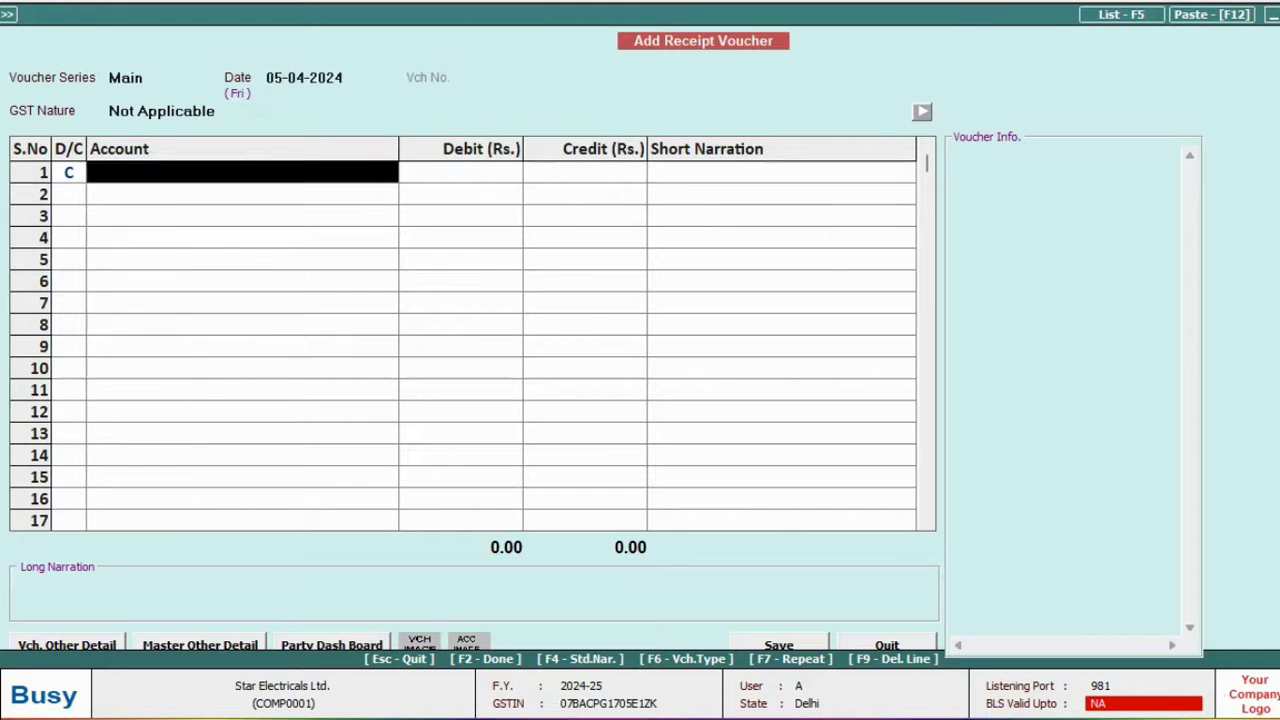
text(son)
key(Return)
text(12000)
key(Return)
key(Return)
key(Return)
key(Return)
key(Return)
key(Return)
key(Return)
key(Return)
key(Down)
key(Return)
key(Return)
key(Return)
key(Return)
key(Return)
Save the receipt and display the party's Account Ledger.
key(Escape)
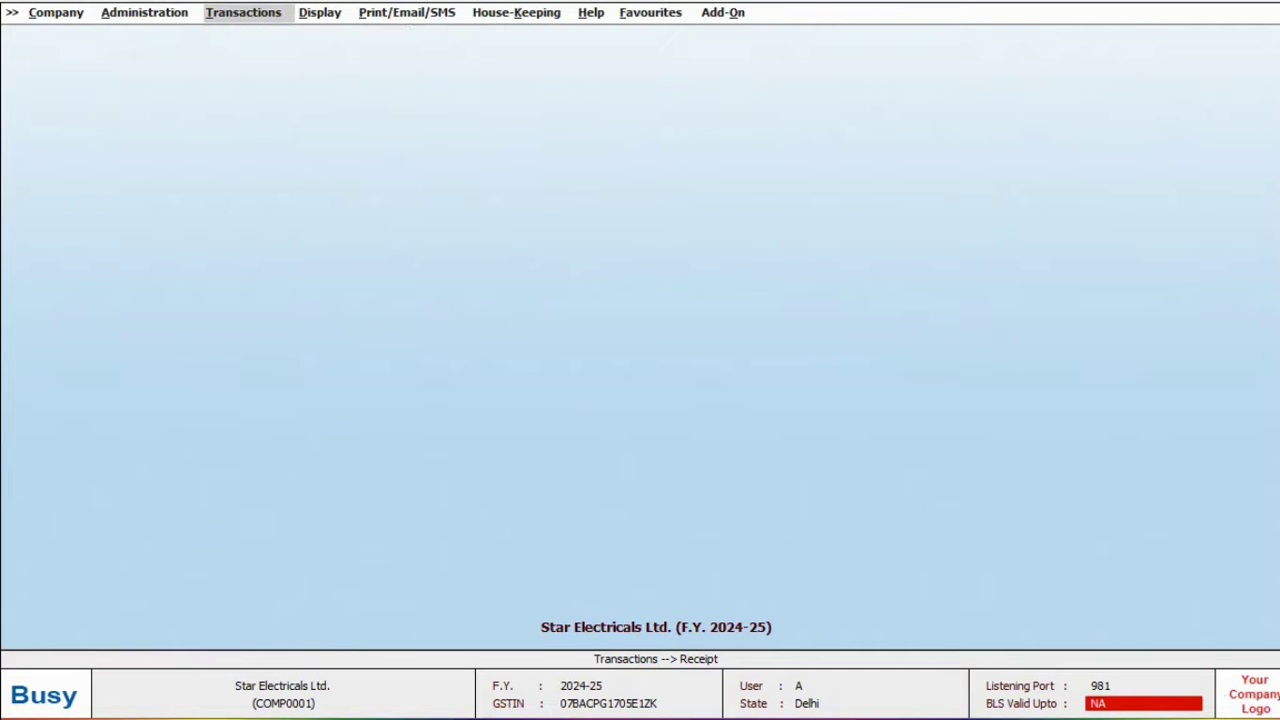
key(Right)
key(Down)
key(Down)
key(Down)
key(Return)
key(Down)
key(Return)
key(Return)
key(Return)
key(Return)
key(Return)
key(Return)
key(F2)
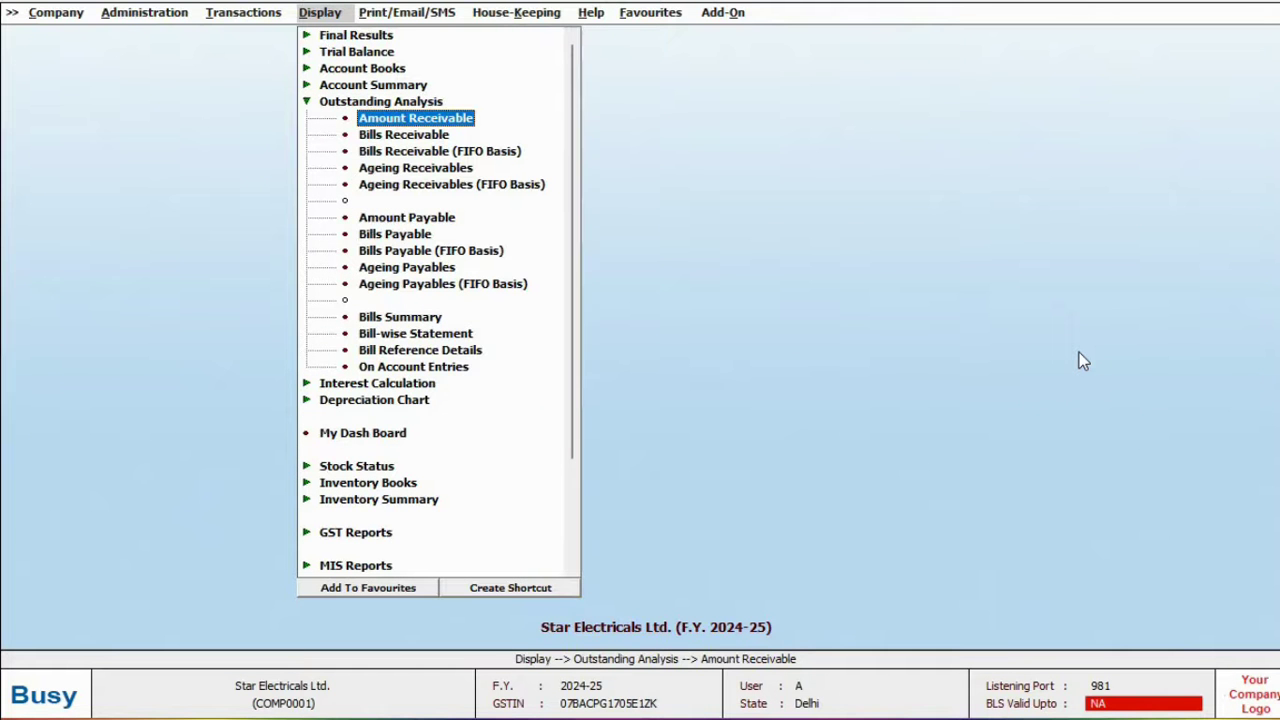
Open the Bills Receivable report setup for Sony India Pvt. Ltd.
key(Down)
key(Down)
key(Down)
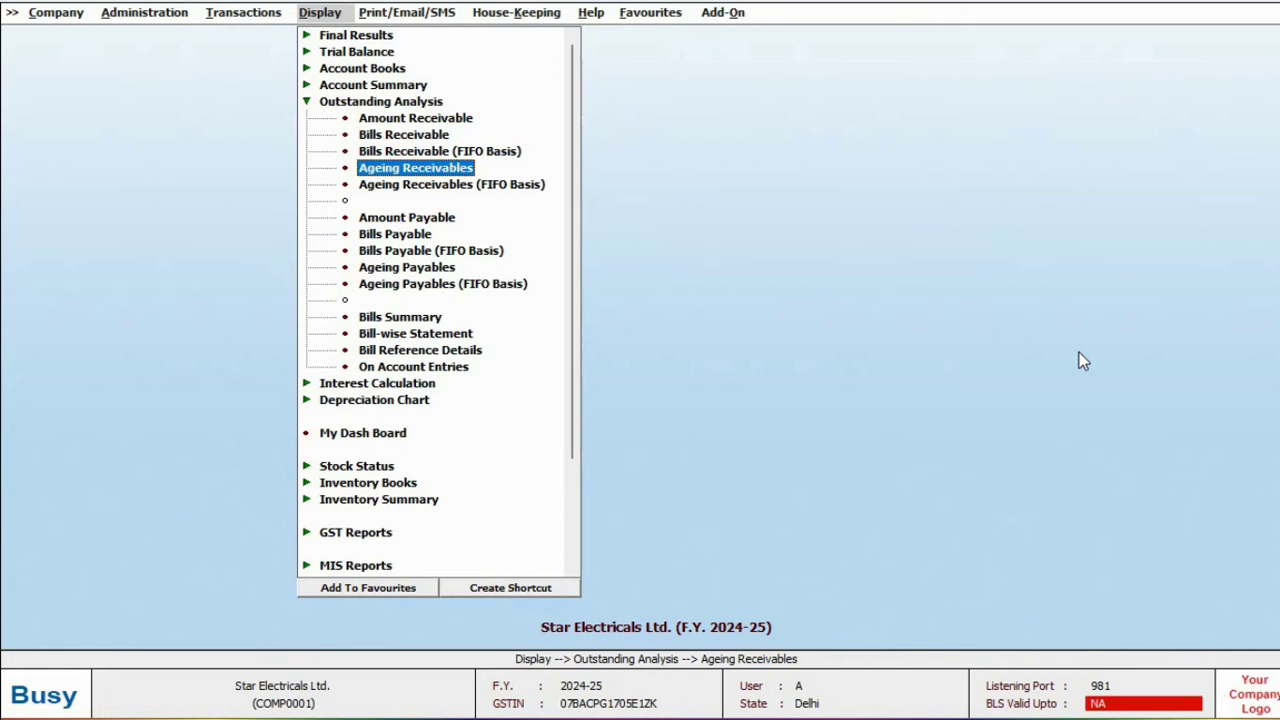
key(Down)
key(Down)
key(Down)
key(Down)
key(Down)
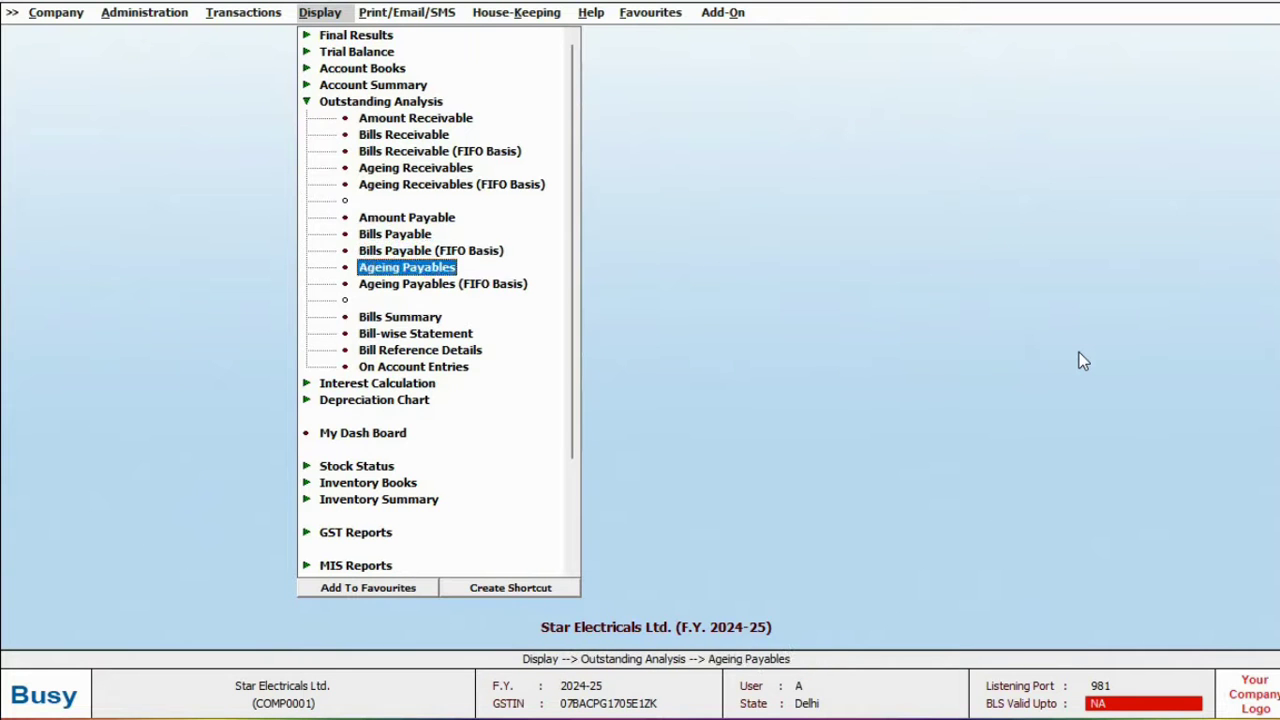
key(Up)
key(Up)
key(Up)
key(Up)
key(Up)
key(Up)
key(Return)
key(Return)
key(Return)
key(Down)
key(Down)
key(Return)
key(Return)
key(Return)
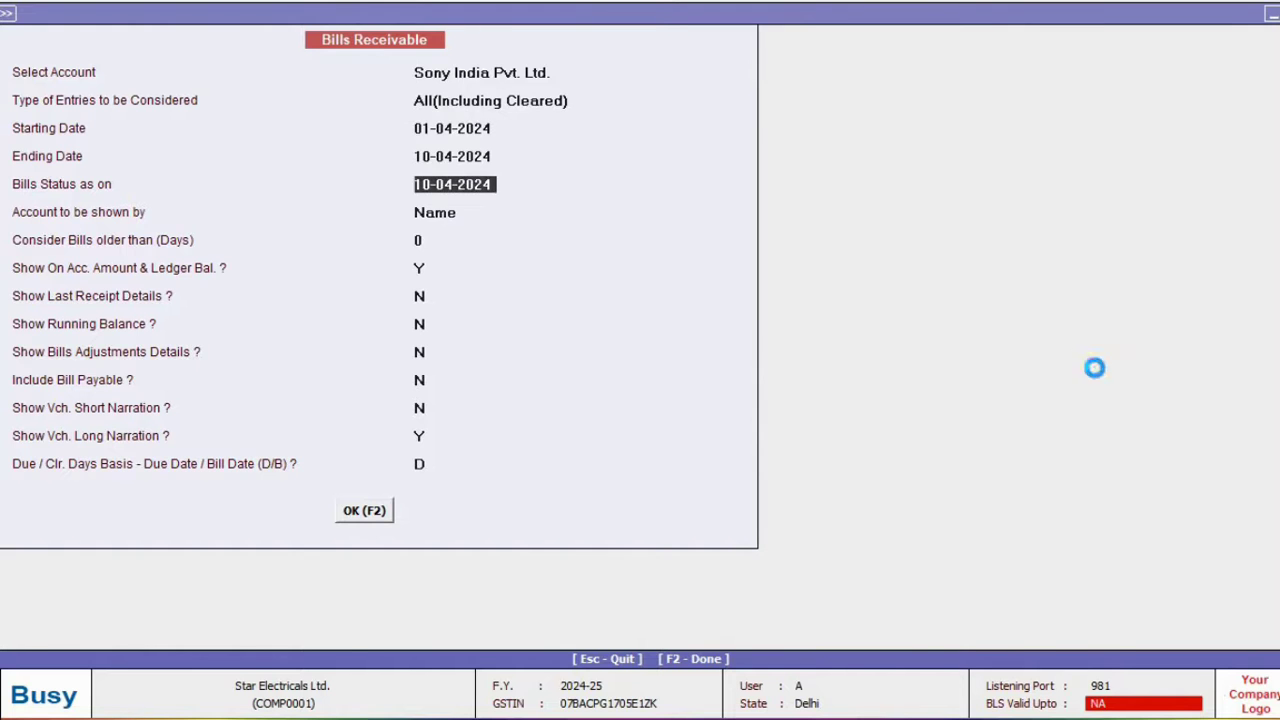
View the detailed Closing Stock - Alphabetical report.
key(Escape)
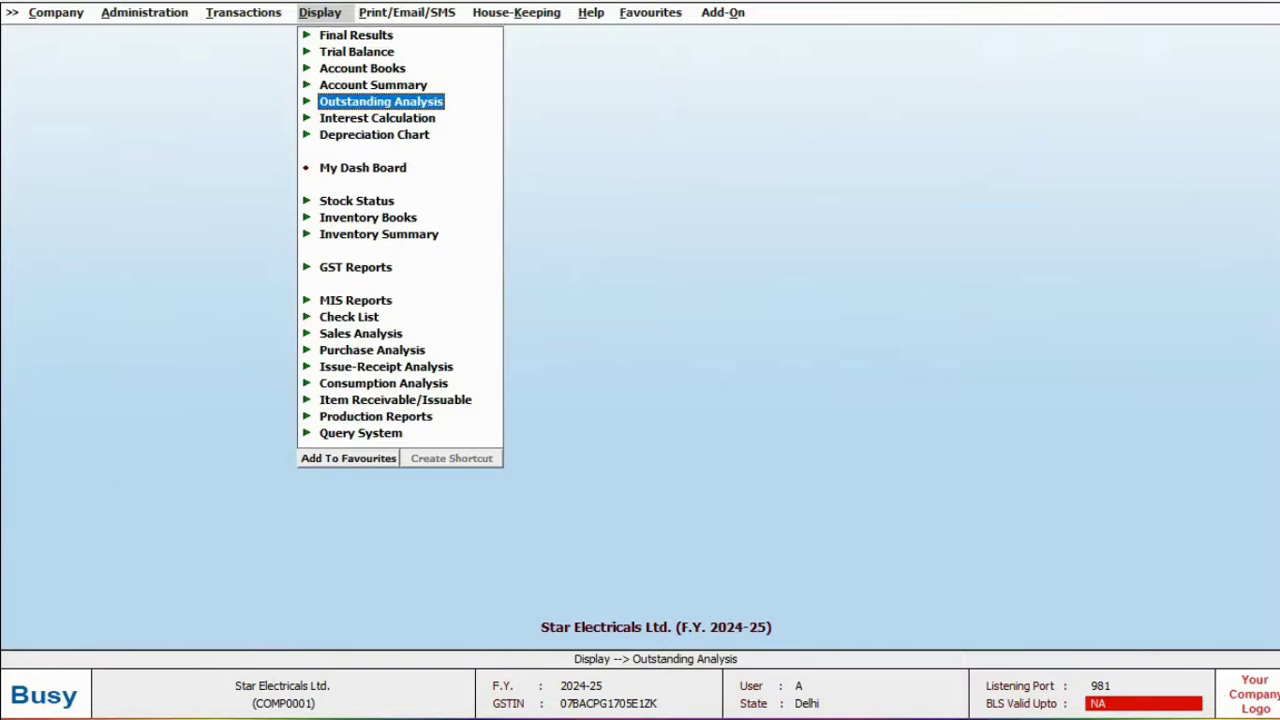
key(Down)
key(Down)
key(Down)
key(Down)
key(Return)
key(Return)
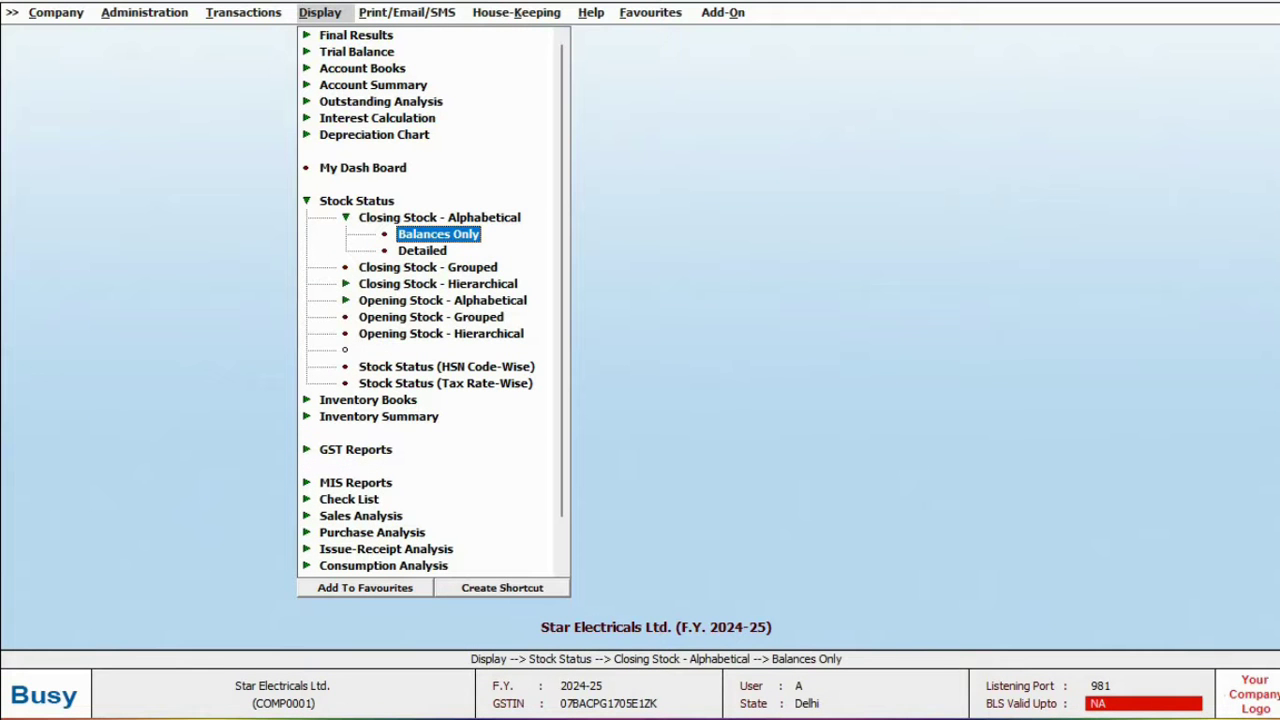
key(Down)
key(Up)
key(Down)
key(Return)
key(Return)
key(Return)
key(Return)
key(Return)
key(Return)
key(Return)
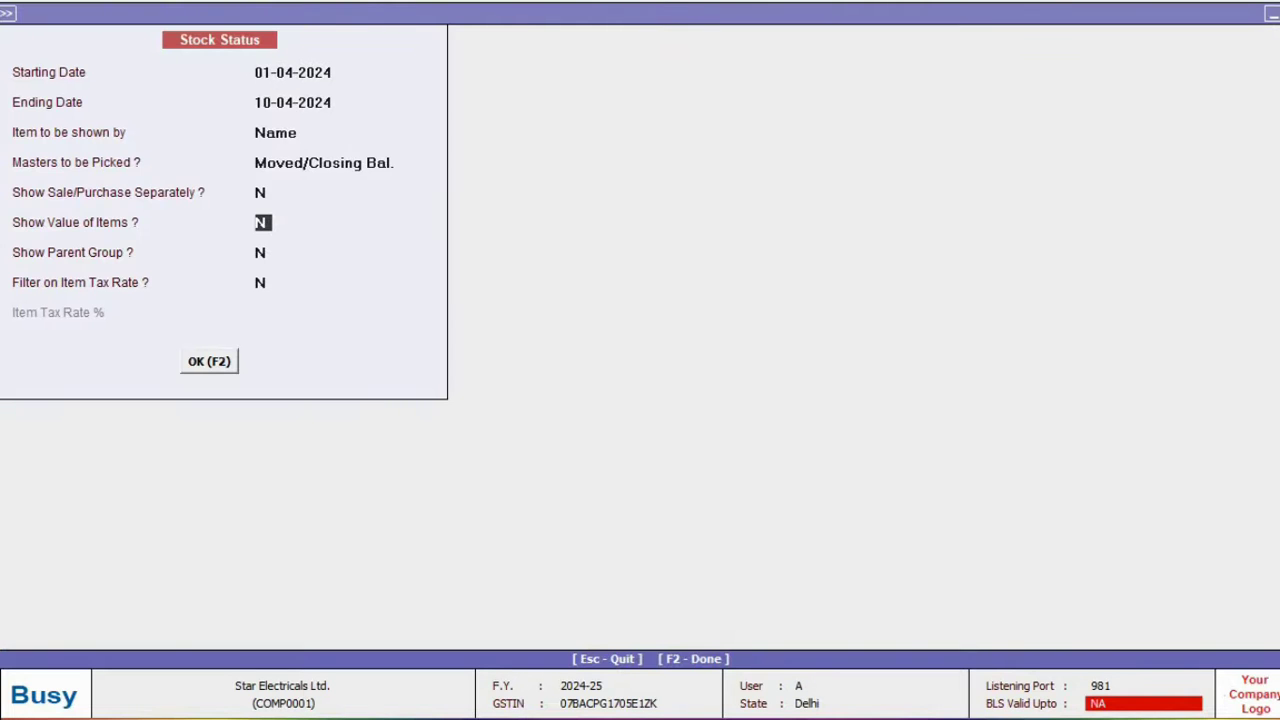
key(F2)
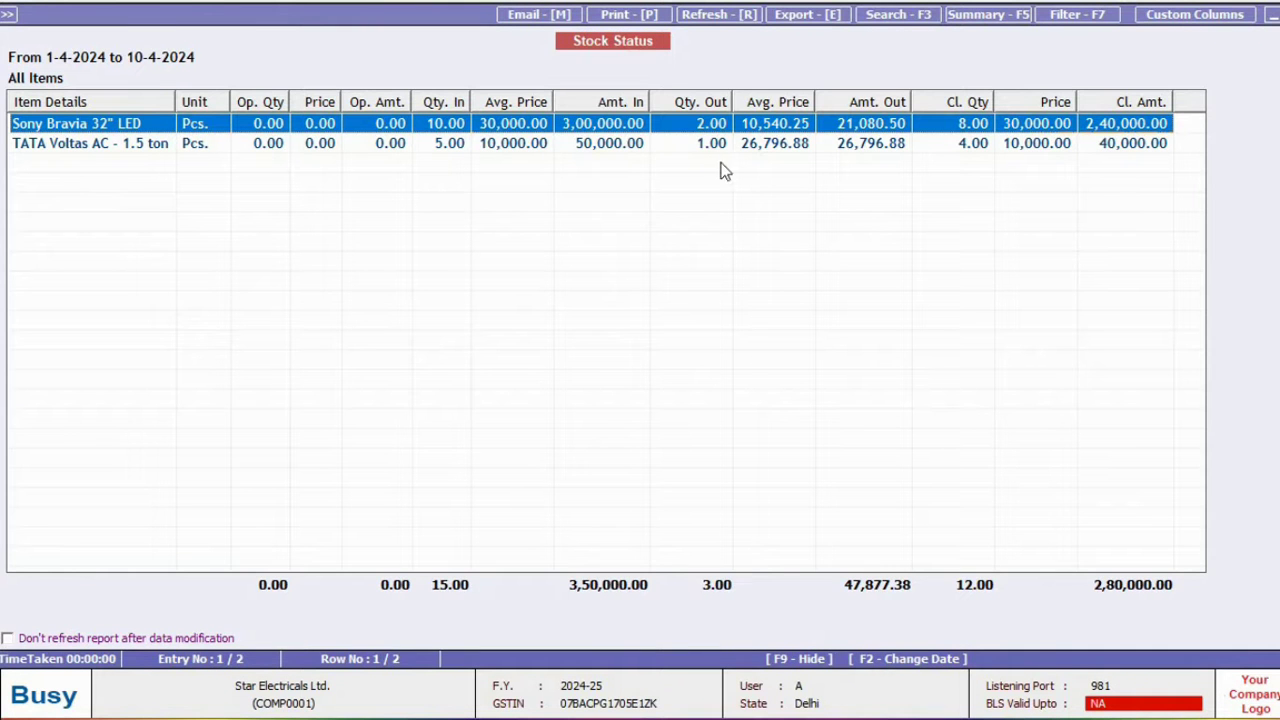
Show closing stock as balances only, with all items included.
key(Escape)
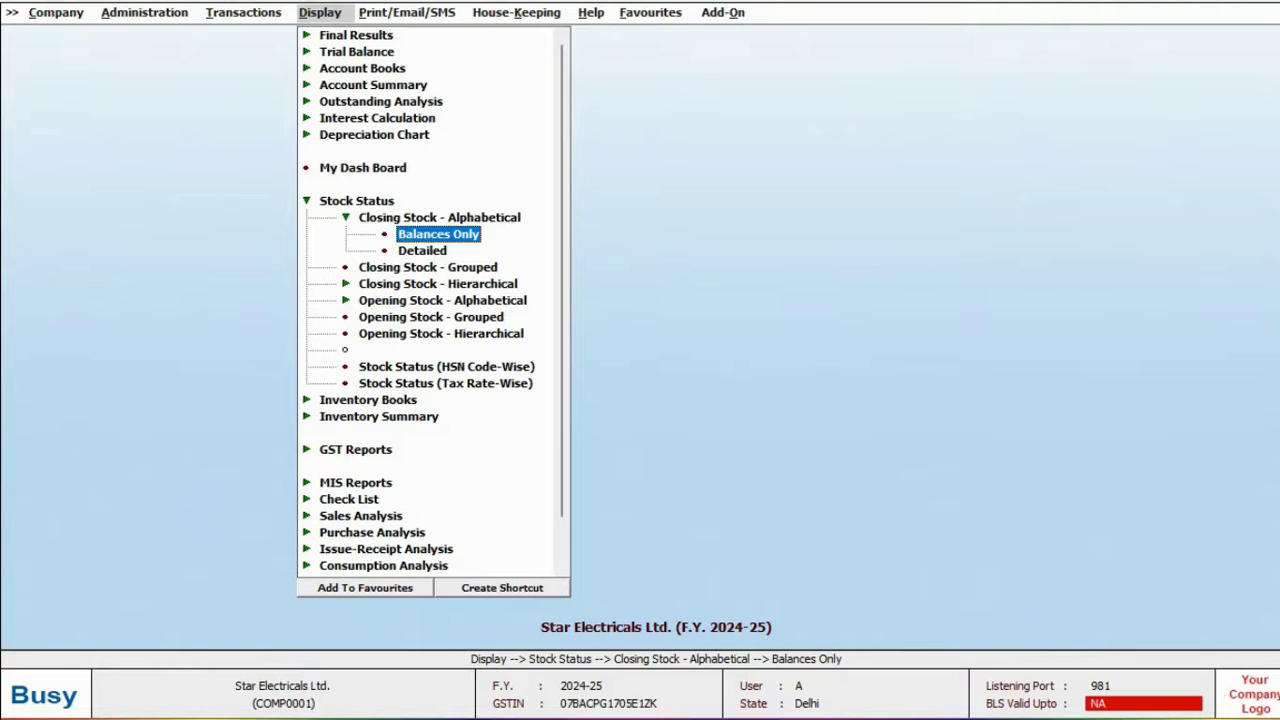
key(Return)
key(Return)
key(F2)
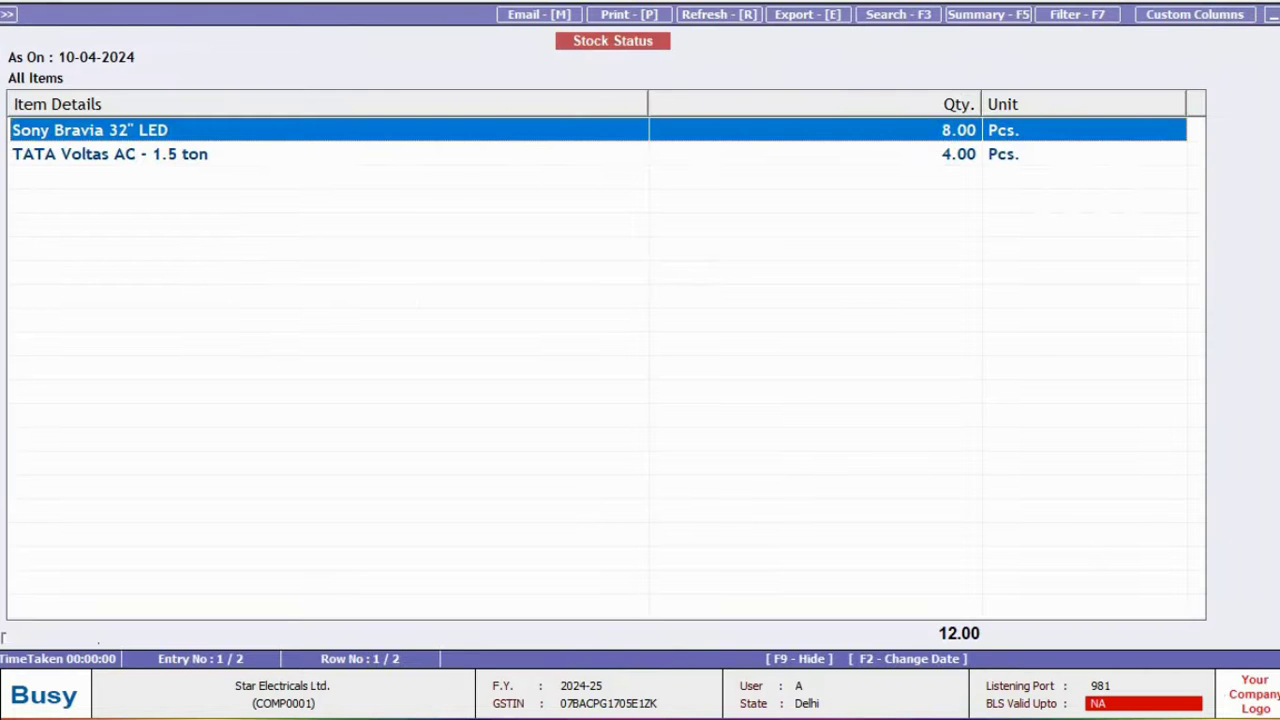
key(Escape)
Review the alphabetical closing trial balance down to Office Rent, then the Balance Sheet.
key(Return)
key(Return)
key(Return)
key(F2)
key(Down)
key(Down)
key(Down)
key(Down)
key(Down)
key(Escape)
key(Return)
key(Return)
key(Return)
key(Return)
key(Return)
key(F2)
key(Return)
Close the Profit & Loss account and view the GST Summary with its posting options.
key(Escape)
key(Escape)
key(Return)
key(Return)
key(Return)
key(Return)
key(F2)
key(F4)
key(Right)
key(Right)
key(Escape)
key(Escape)
key(Return)
Browse the GSTR-1 and GSTR-2 returns and GST registers, then close the reports list.
key(Down)
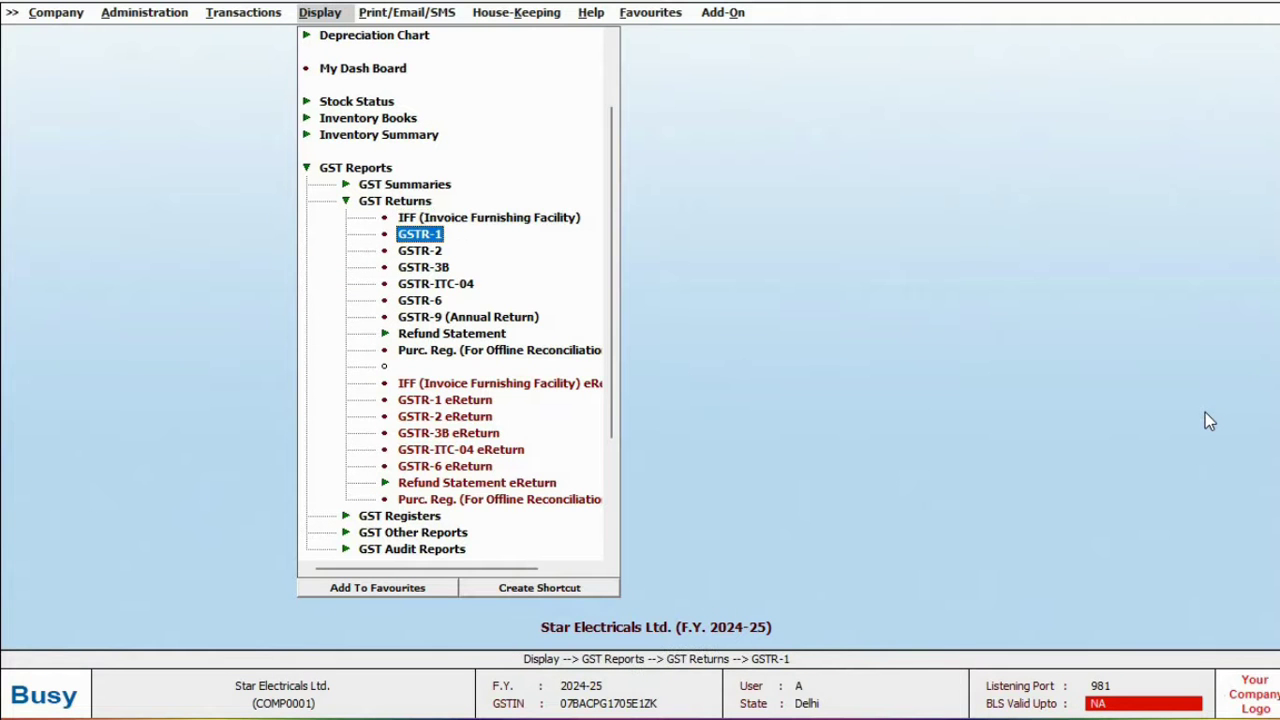
key(Down)
key(Left)
key(Down)
key(Return)
key(Down)
key(Down)
key(Down)
key(Up)
key(Up)
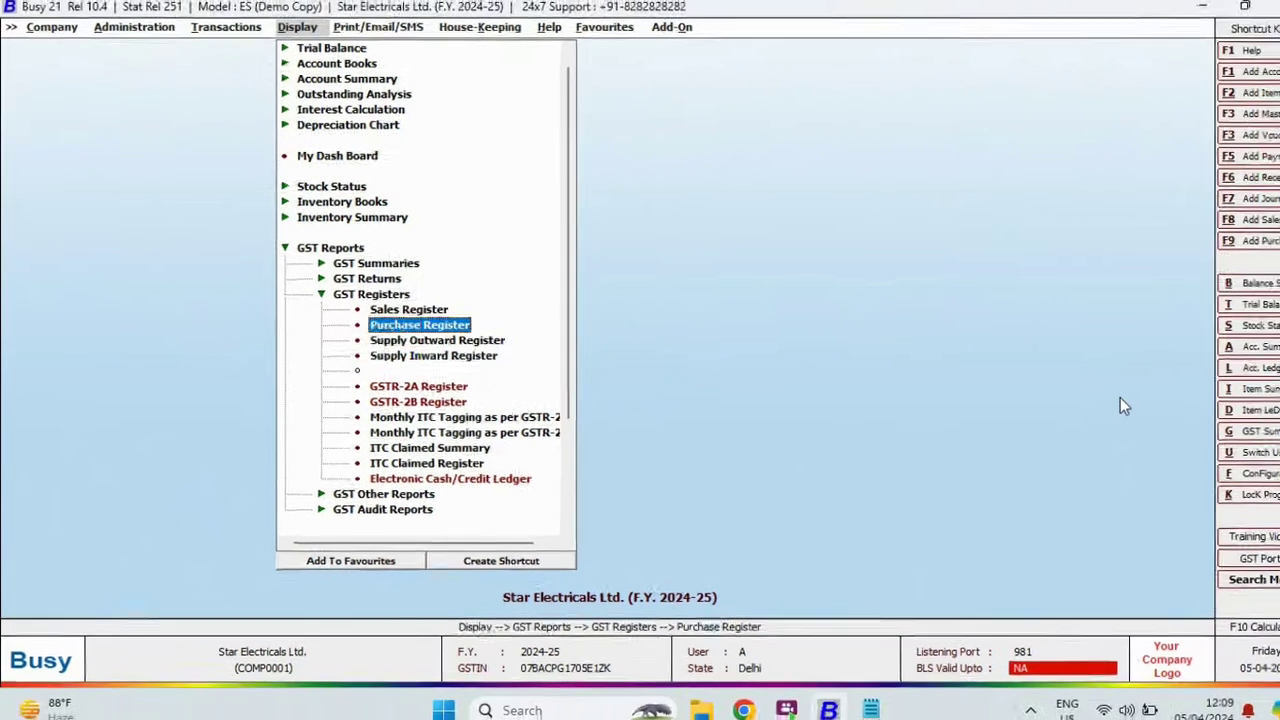
key(Left)
key(Escape)
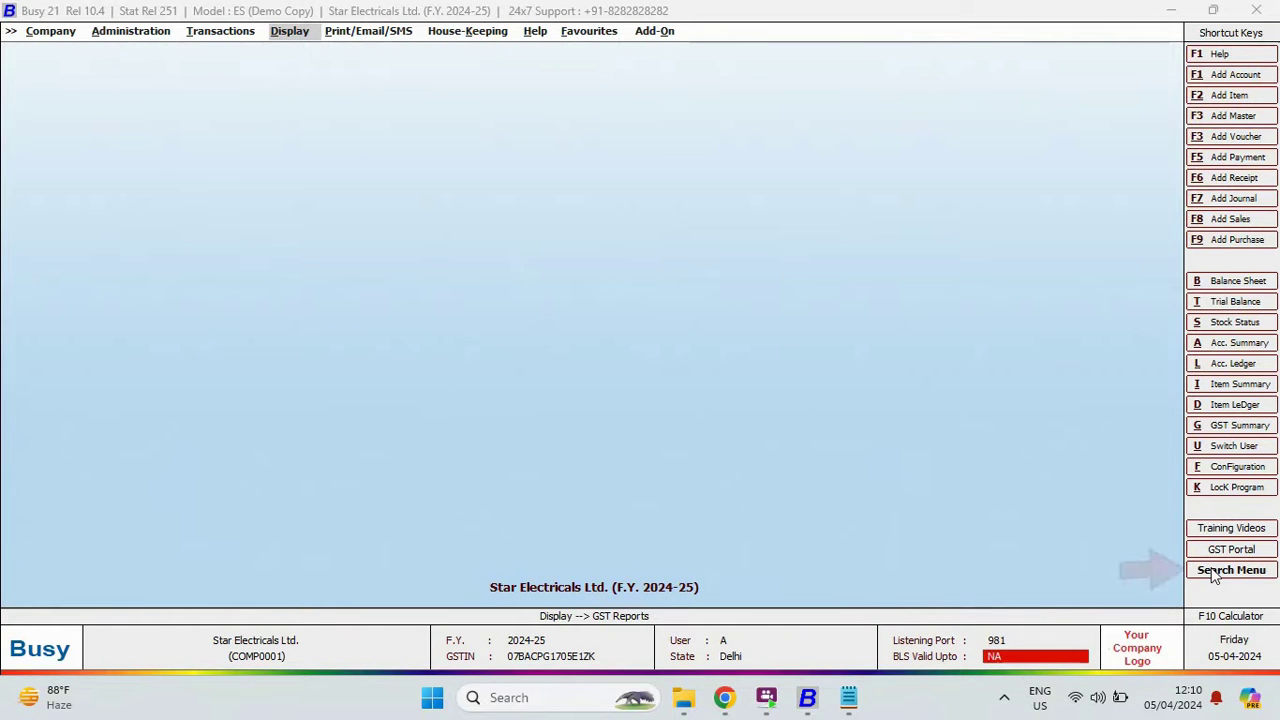
Search the menus for 'trial balance', then check the Help Shortcut Keys list.
click(1220, 570)
text(trial balance)
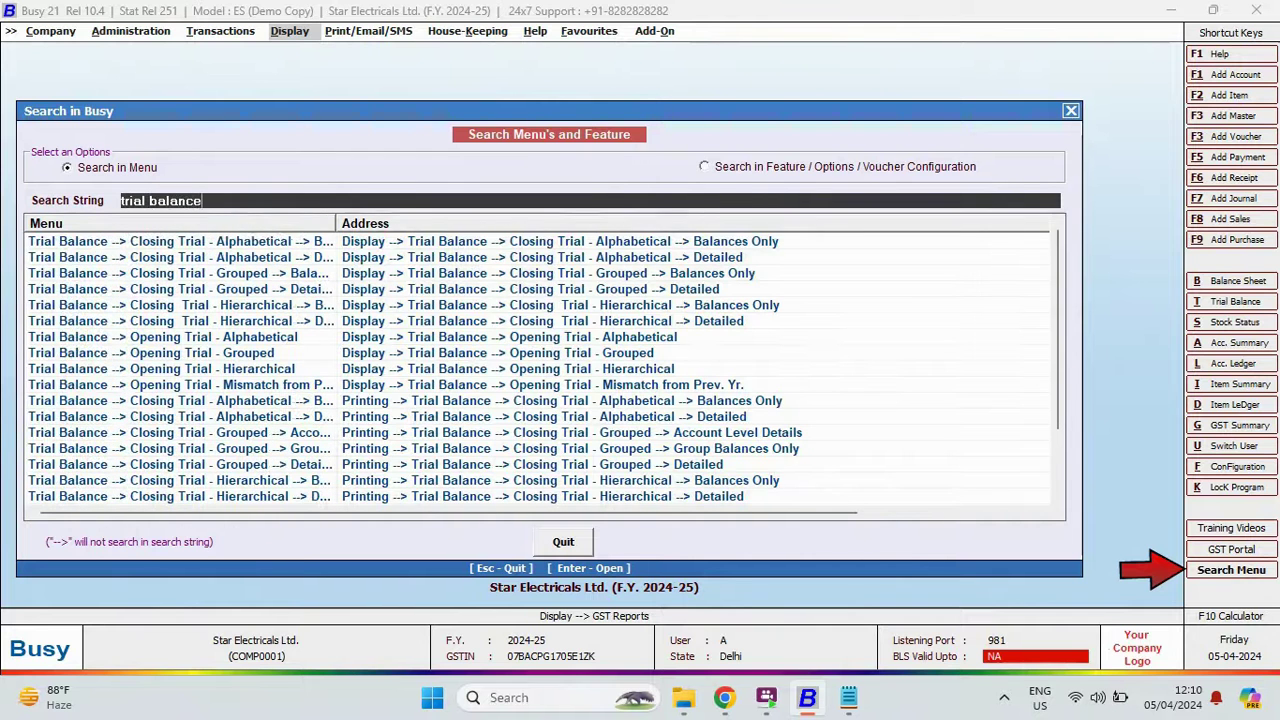
key(Down)
key(Escape)
click(536, 31)
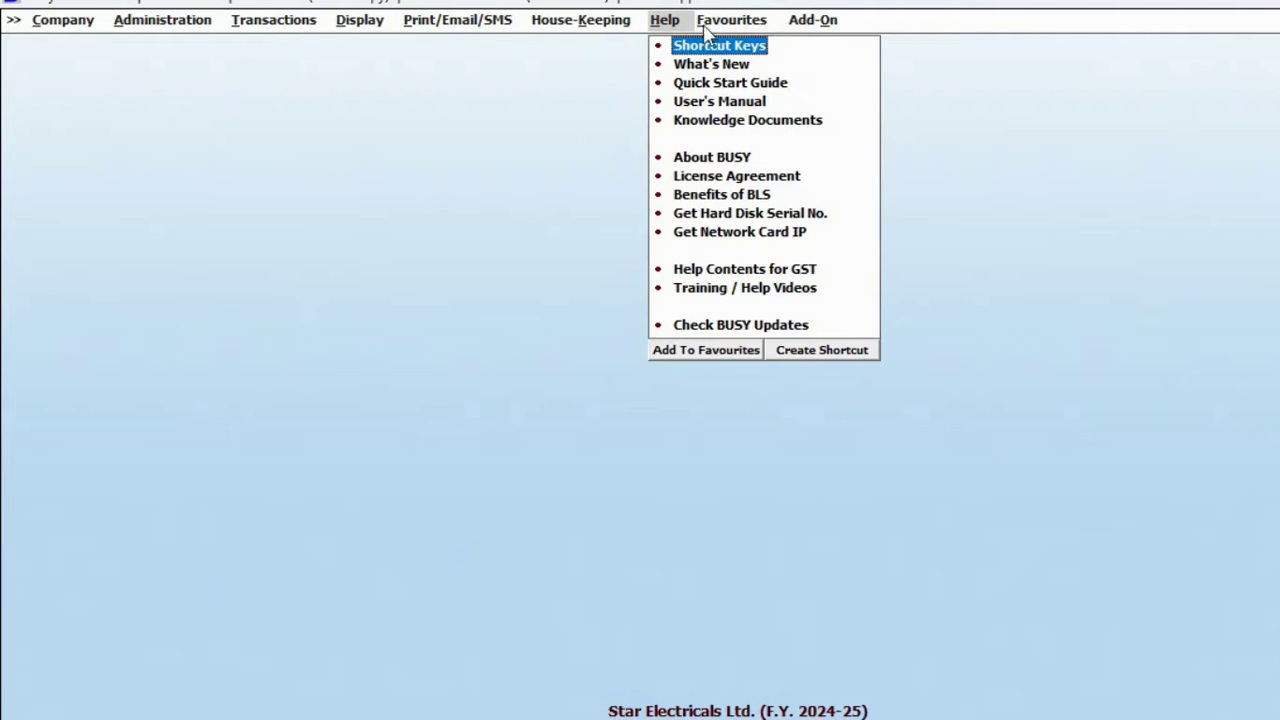
click(717, 47)
key(Escape)
Assign Ctrl + 1 as the shortcut for Transactions > Sales > Add and test it.
key(alt+t)
key(Return)
click(424, 528)
click(277, 305)
click(65, 155)
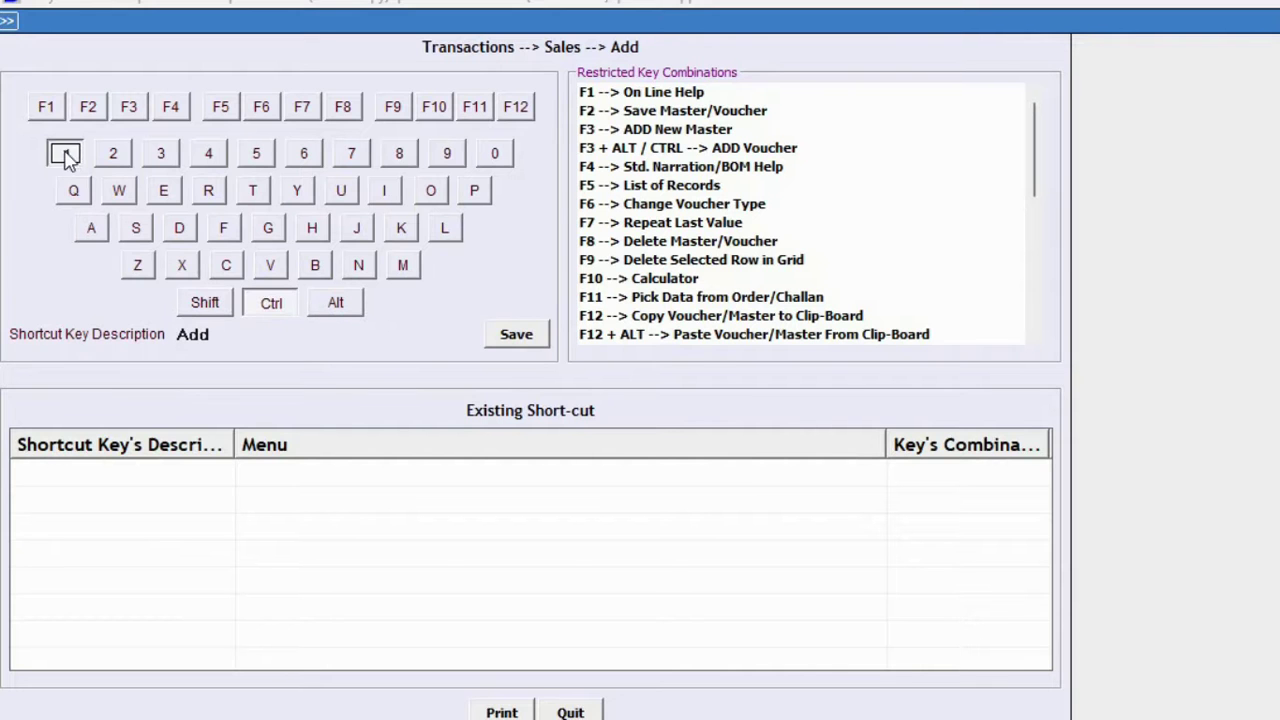
click(514, 334)
click(948, 465)
key(ctrl+1)
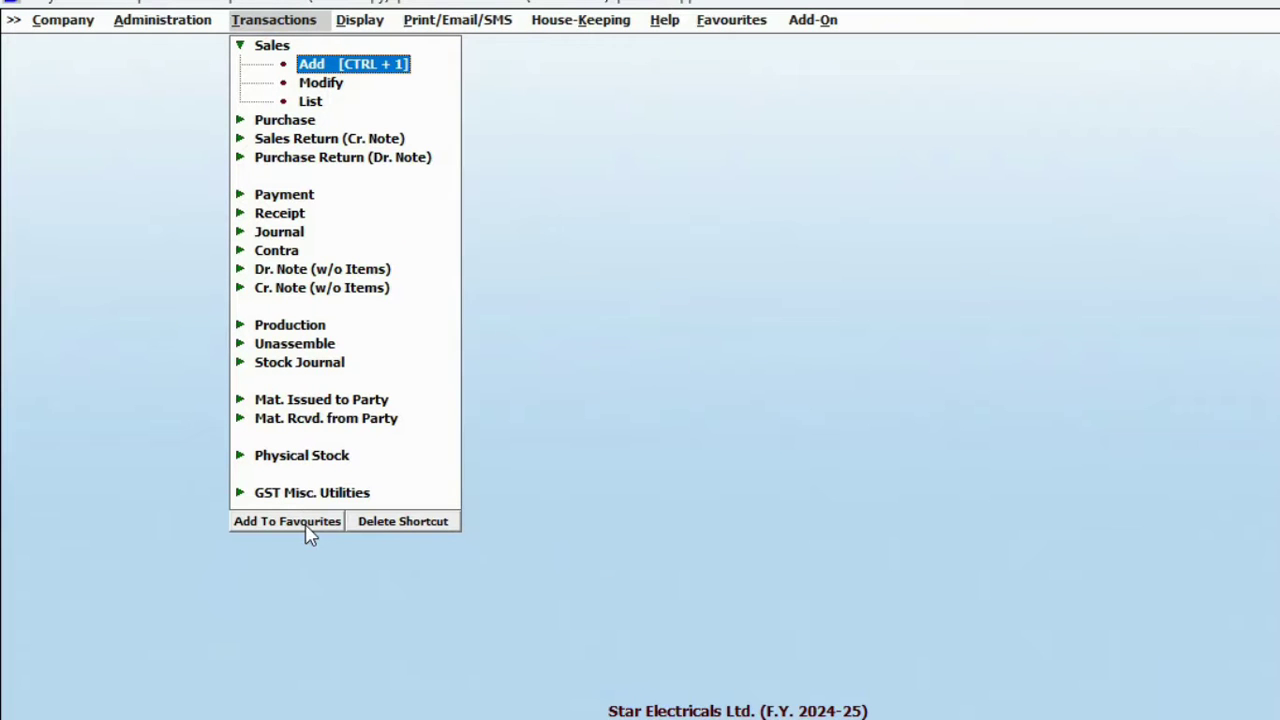
Add the Sales > Add entry to favourites, renamed 'Sales --> Add'.
click(307, 525)
key(Delete)
key(Delete)
key(Delete)
key(Delete)
key(Delete)
key(Delete)
key(Delete)
key(Delete)
key(Delete)
key(Delete)
key(Delete)
key(Delete)
key(Delete)
key(Delete)
key(Delete)
key(F2)
Add the balances-only Closing Stock report to favourites as 'Stock report'.
key(Right)
key(Right)
click(408, 670)
text(Stock report)
key(F2)
key(Left)
key(Left)
key(Left)
key(Left)
Show only the Favourites menu, restore the other menus, and move to Administration > Users.
click(748, 24)
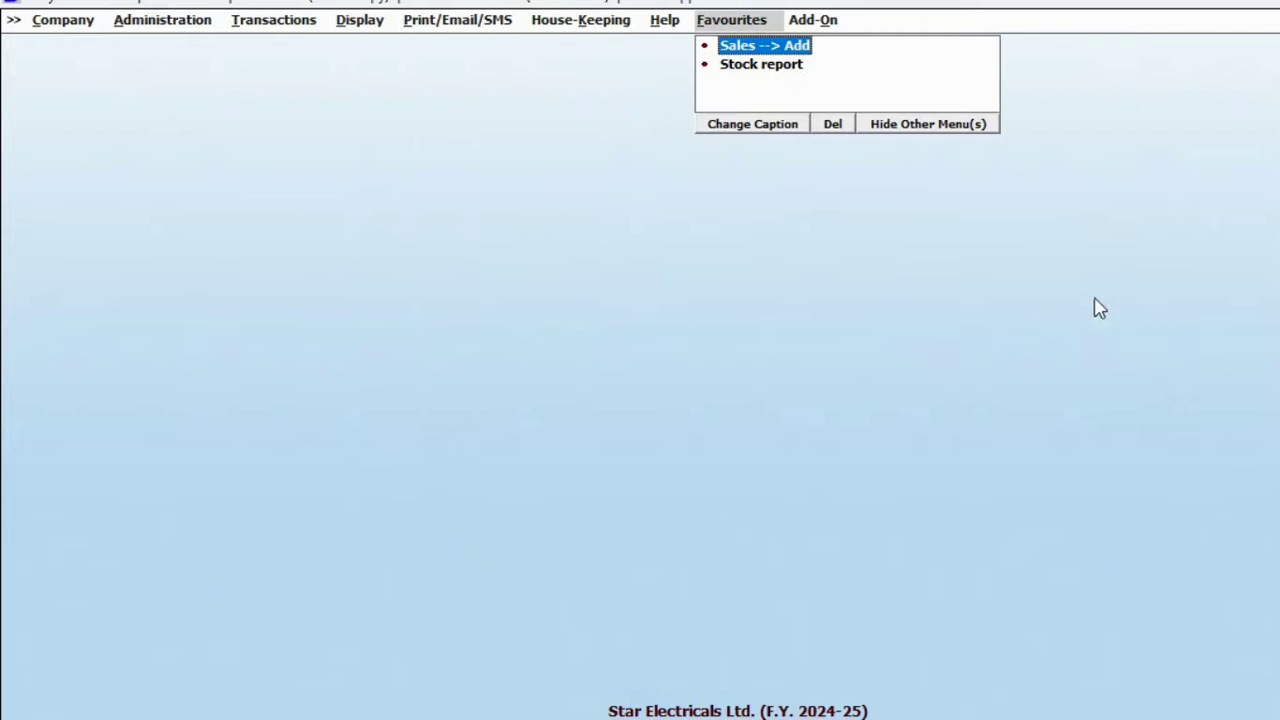
click(940, 126)
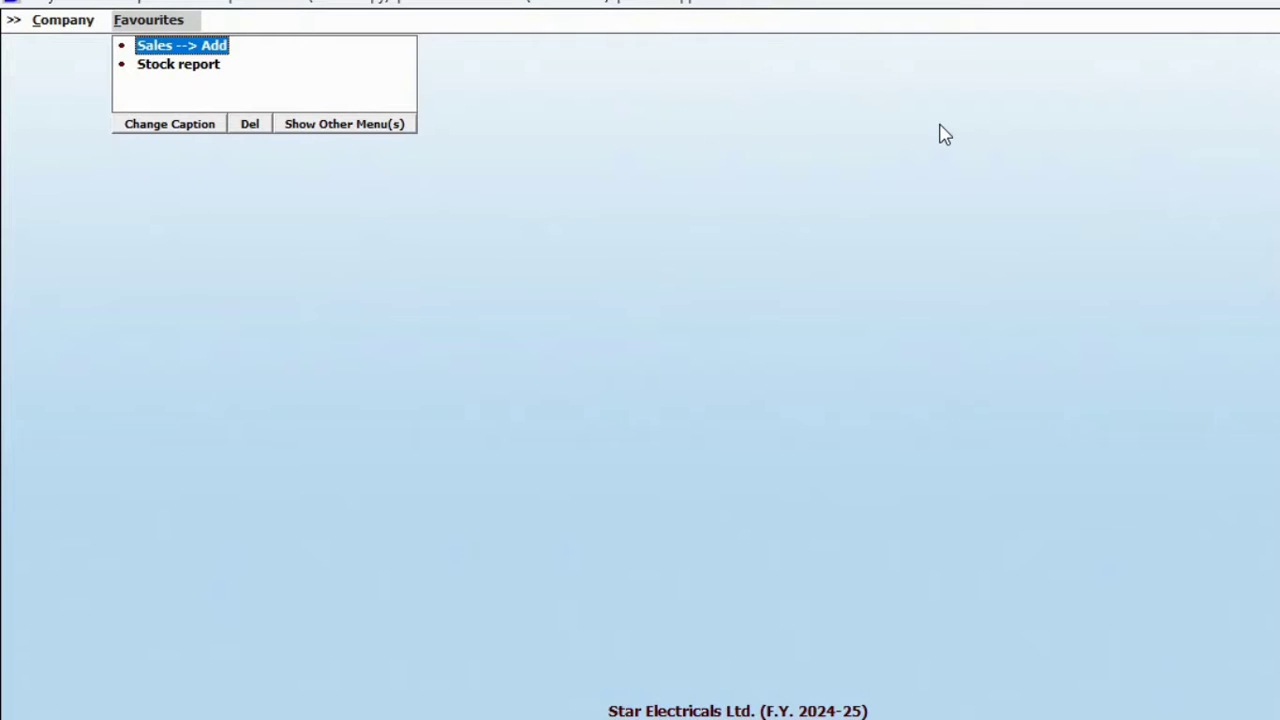
key(Escape)
key(Left)
key(Down)
key(Down)
key(Down)
key(Right)
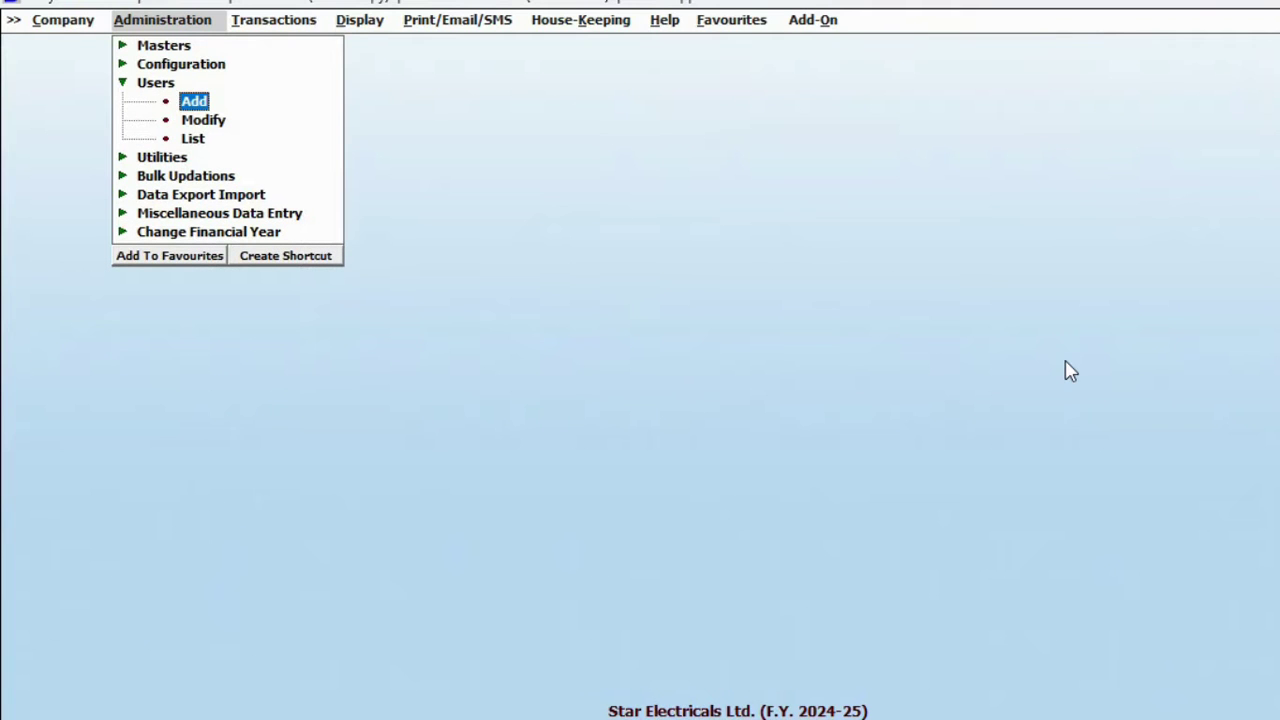
Create user B with a password, denying menu rights to Display > Final Results.
key(Return)
text(B)
key(Return)
key(Return)
text(b)
key(Return)
click(774, 148)
scroll(926, 190, down, 10)
click(740, 131)
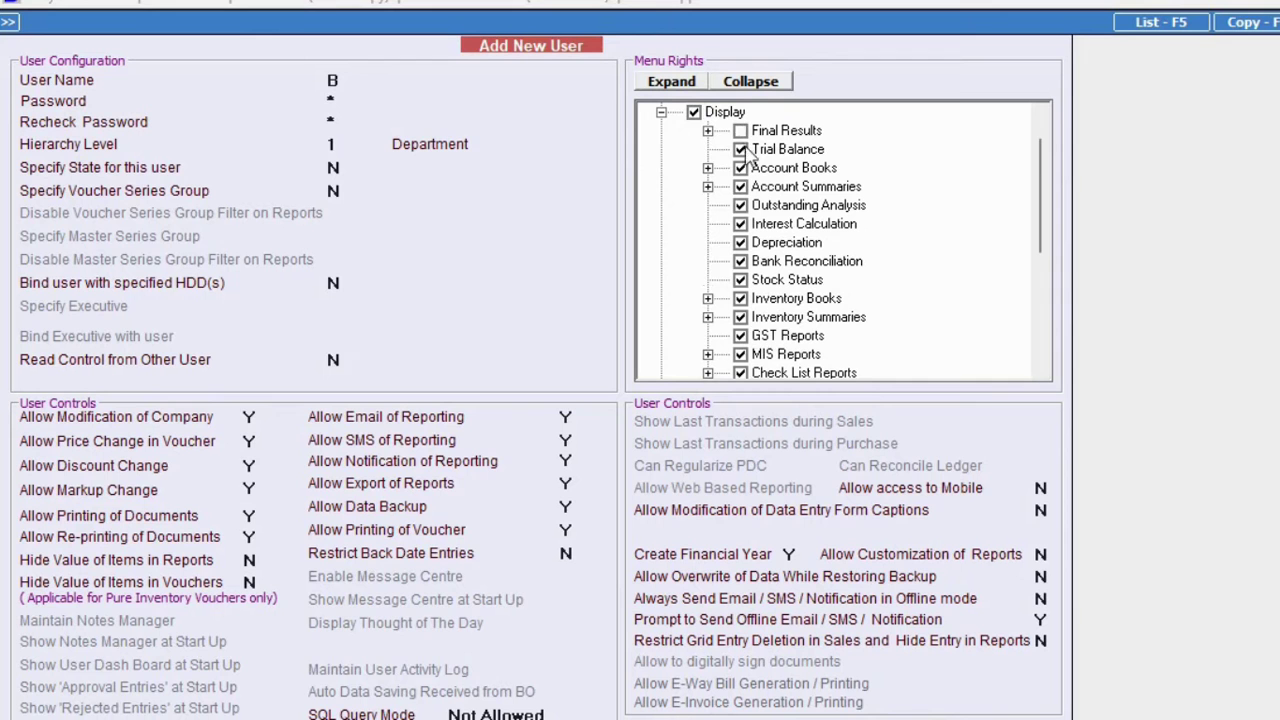
click(661, 112)
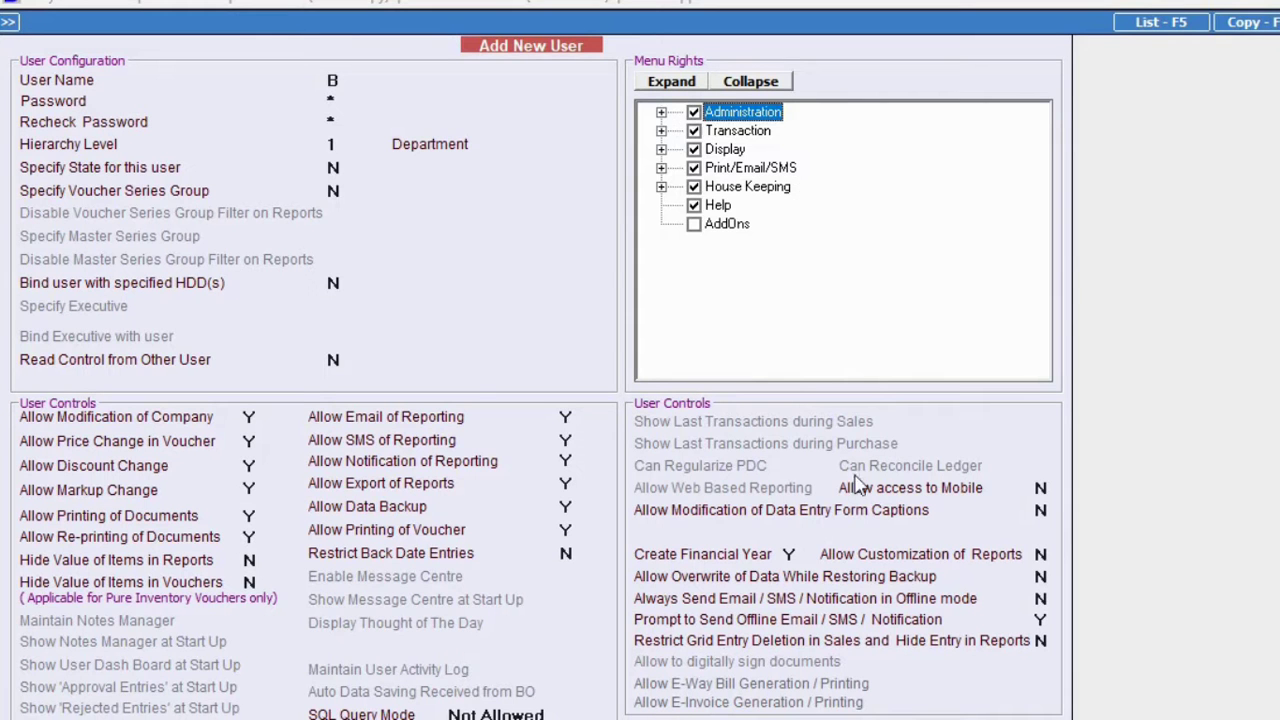
key(Escape)
Switch user and log in as user B.
click(1246, 452)
text(b)
key(Tab)
key(Return)
Check user B's available reports, then close Star Electricals Ltd. via Company > Close Company.
key(Right)
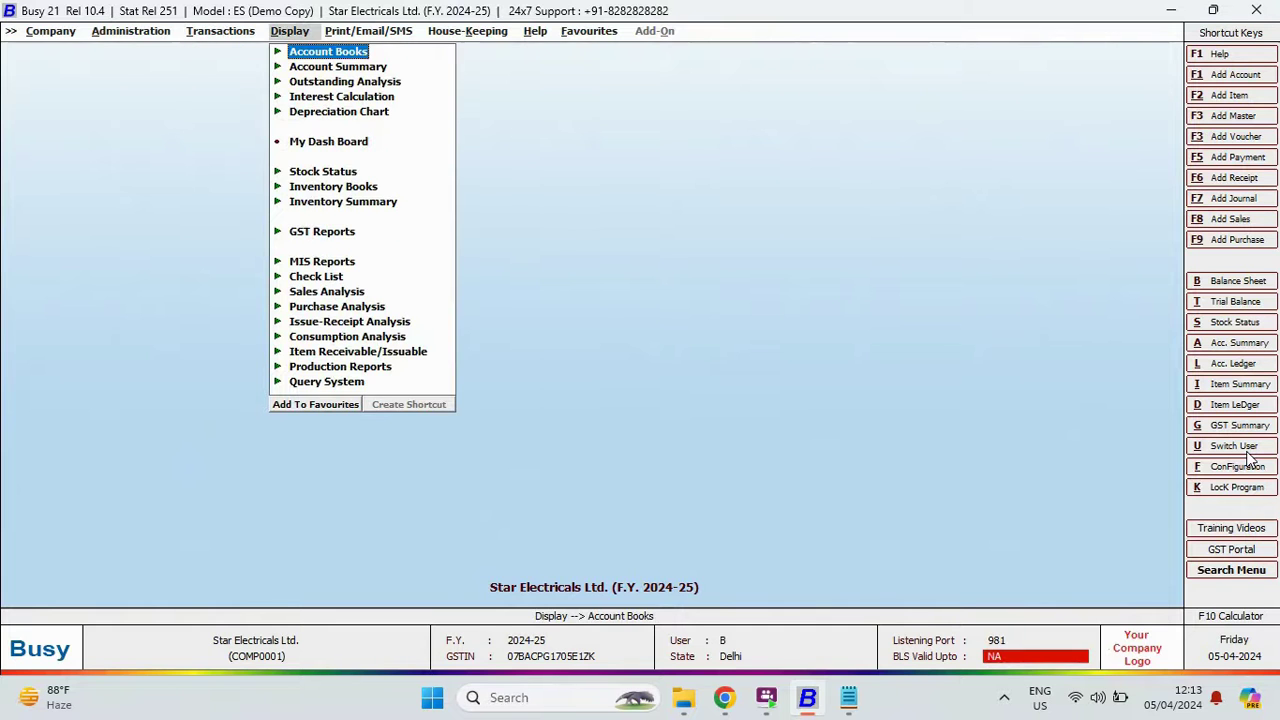
key(Escape)
key(Return)
key(Return)
key(Down)
key(Down)
key(Down)
key(Down)
key(Down)
key(Down)
key(Down)
key(Down)
key(Down)
key(Down)
key(Down)
key(Down)
key(Down)
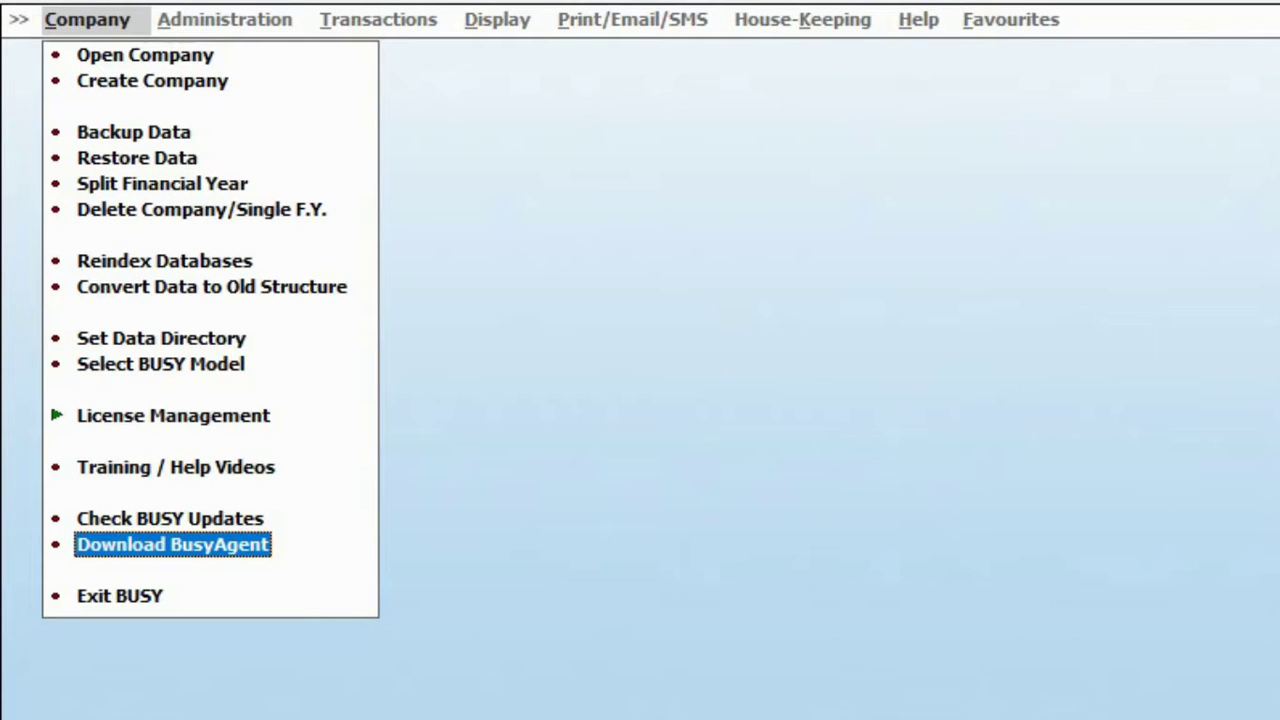